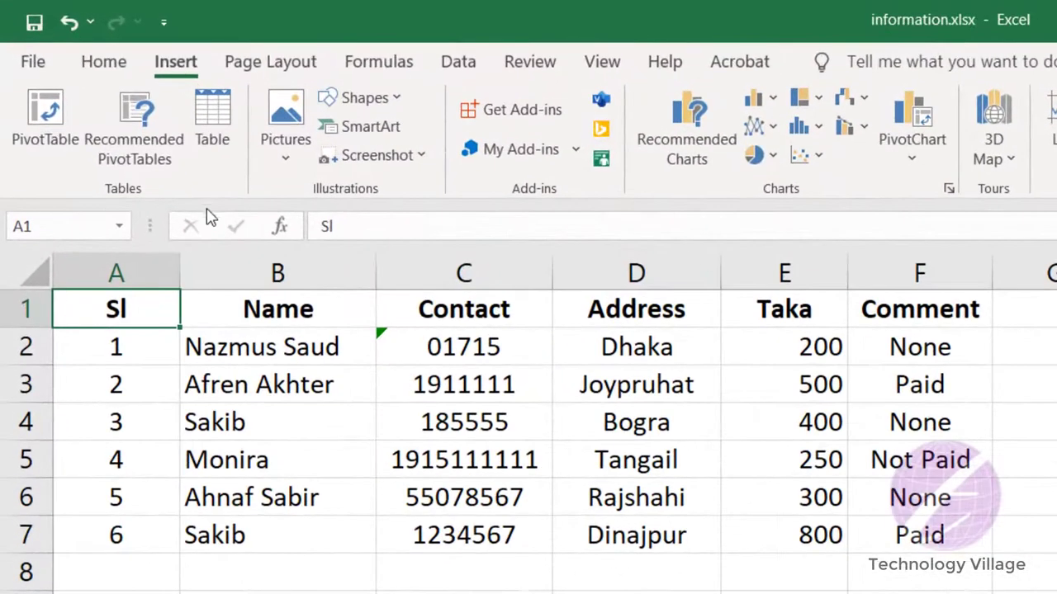
Convert the data range A1:F7 into a table with headers
click(225, 131)
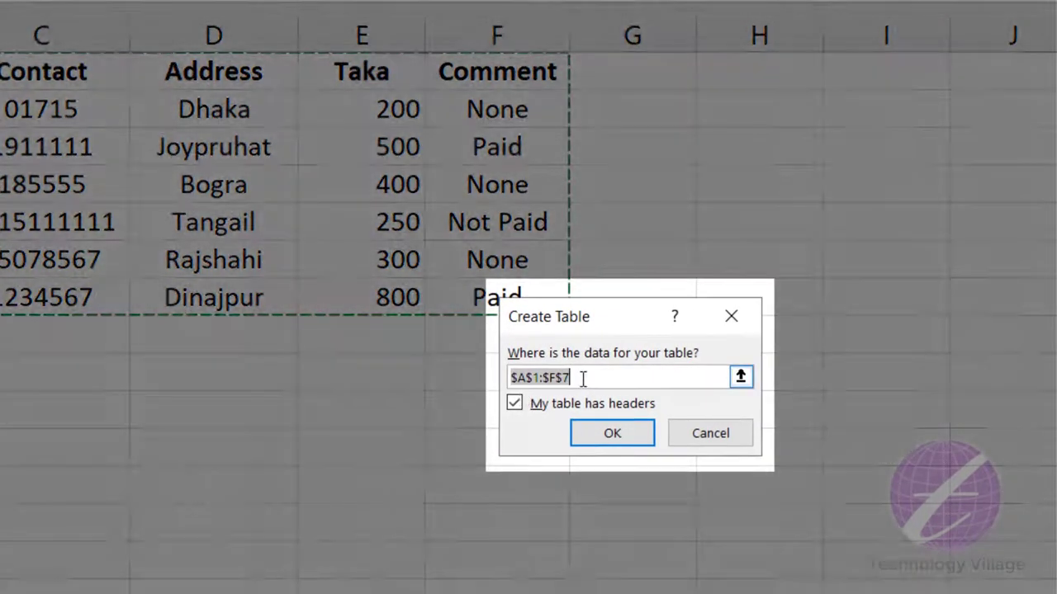
click(538, 378)
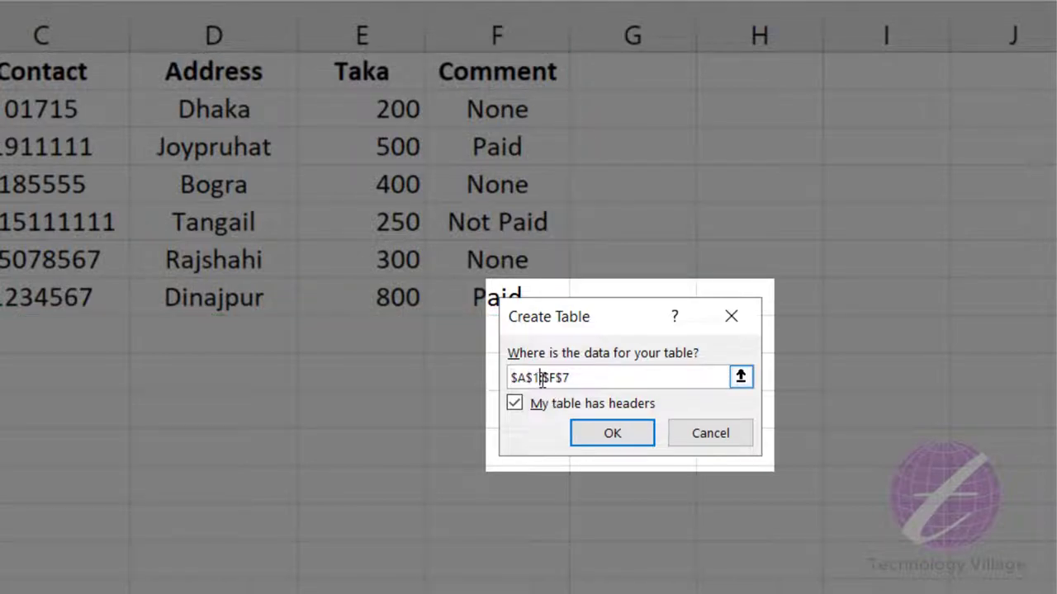
drag(538, 378, 511, 382)
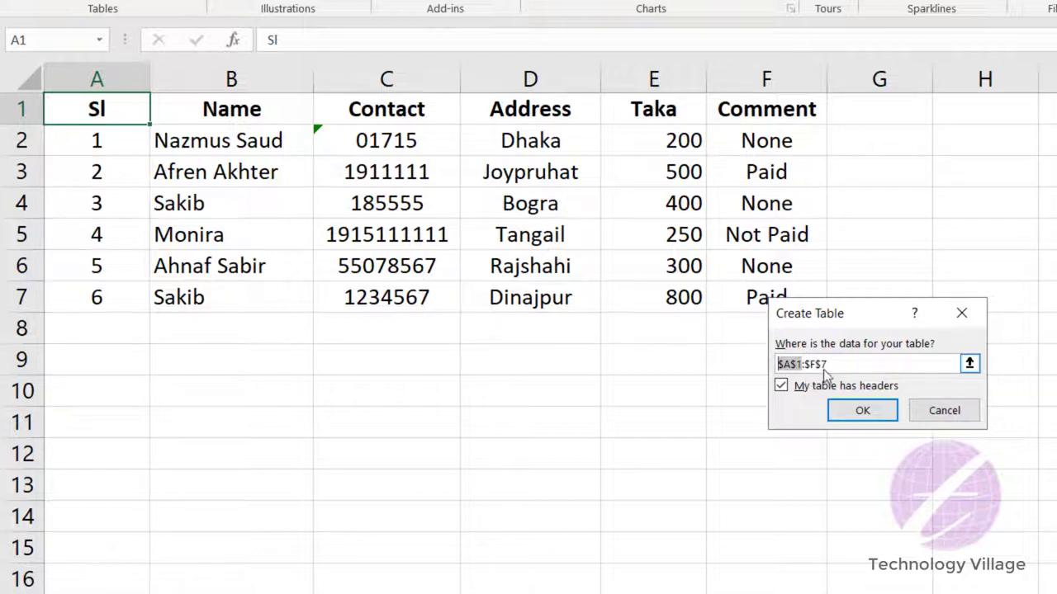
drag(846, 314, 908, 193)
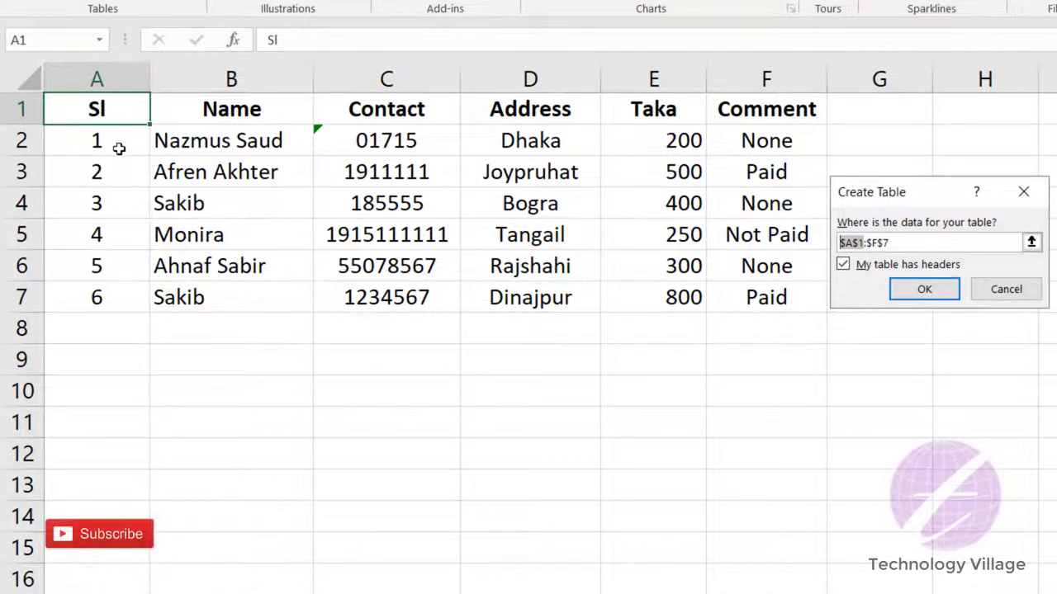
click(911, 242)
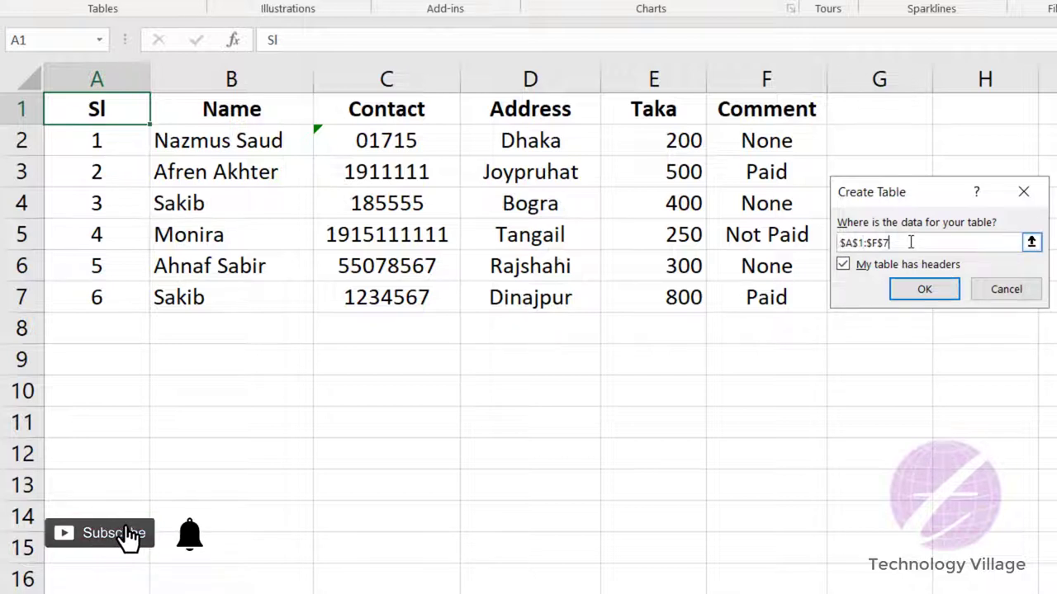
drag(897, 239, 783, 245)
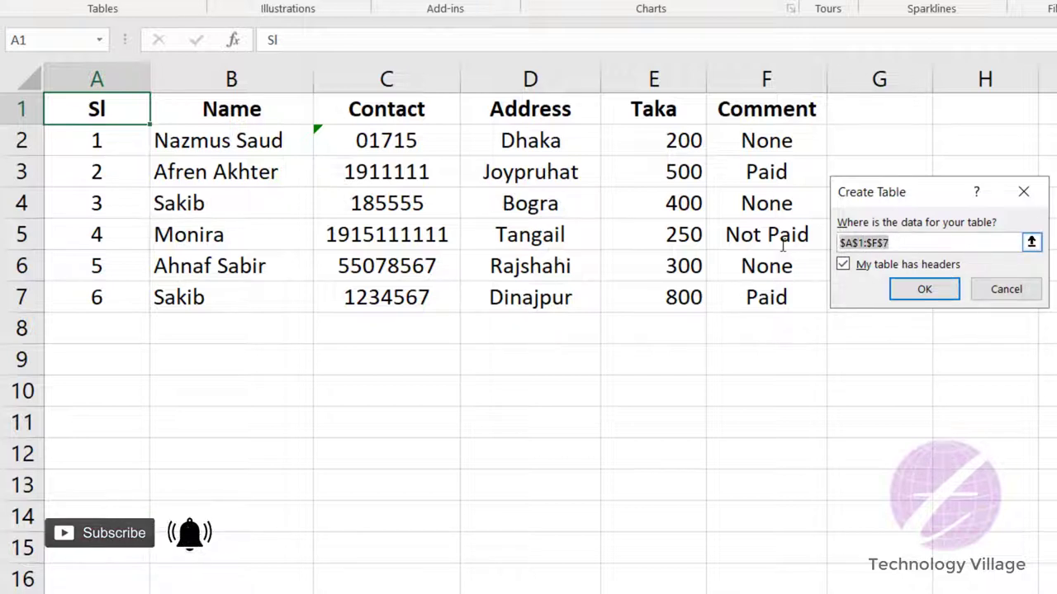
click(914, 244)
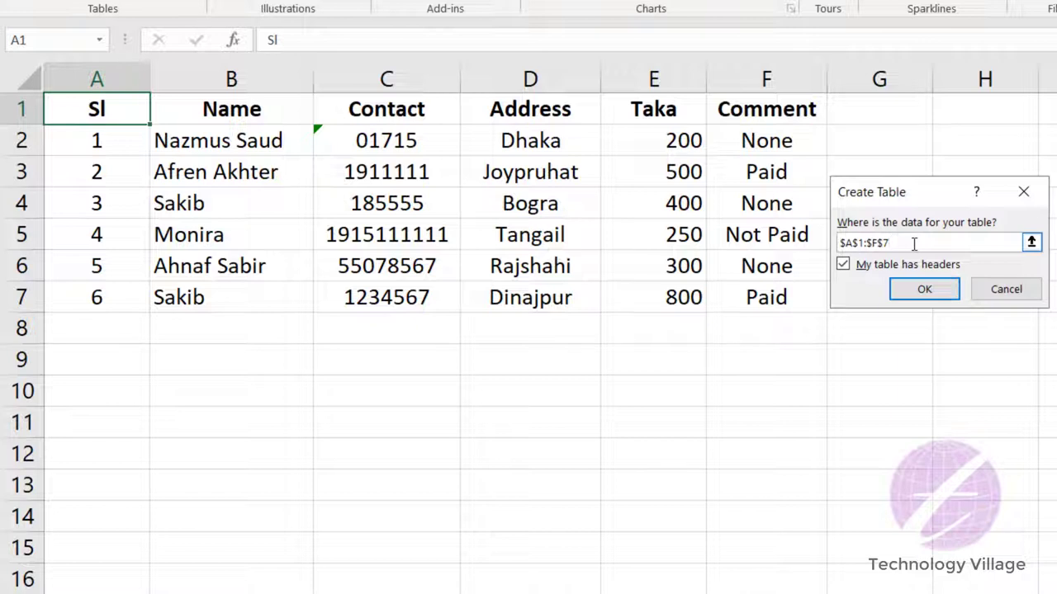
drag(97, 105, 763, 299)
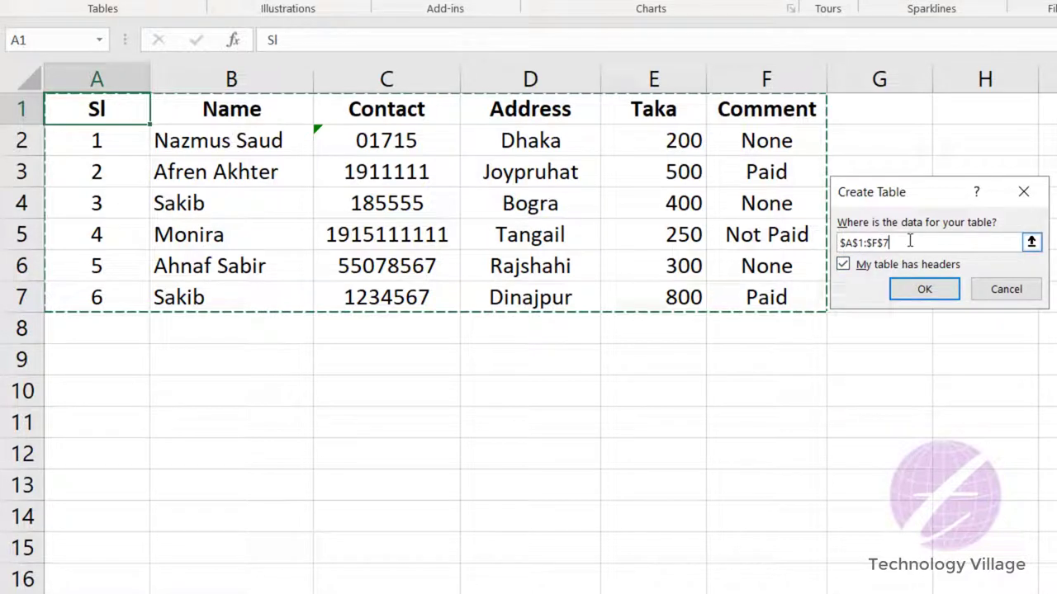
click(924, 285)
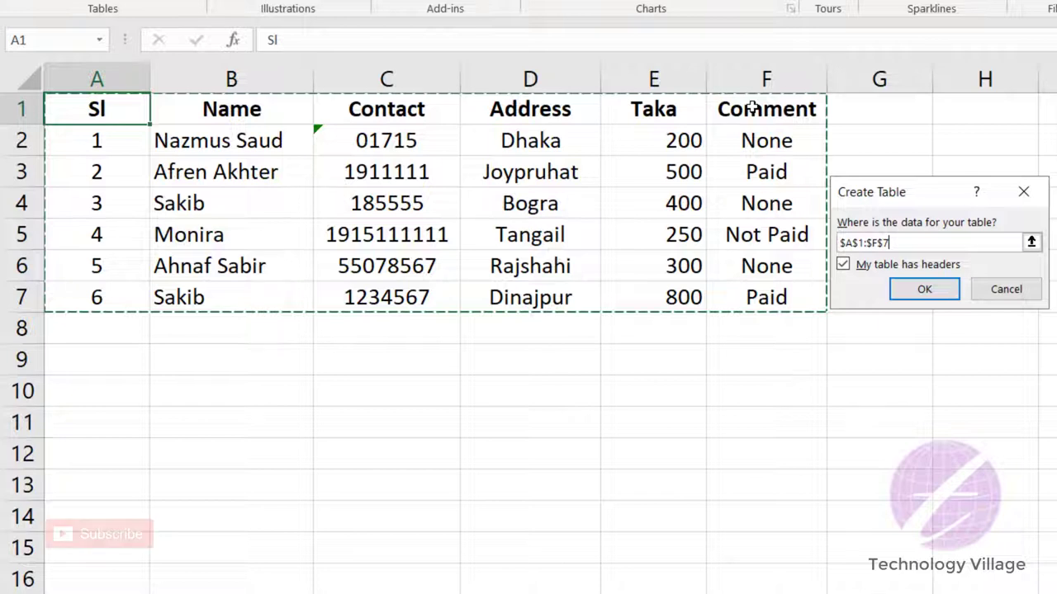
click(924, 289)
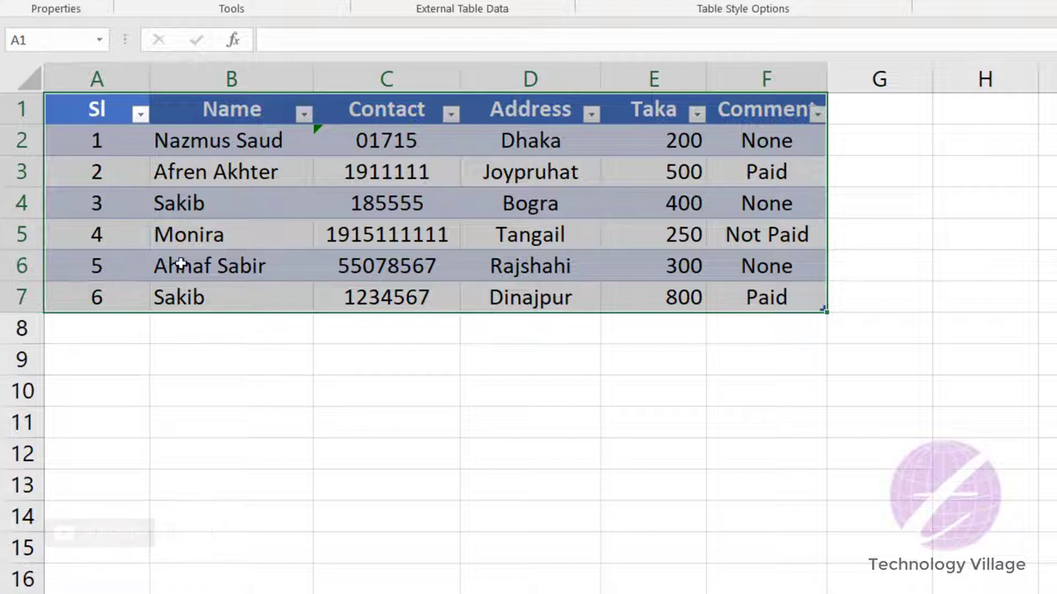
click(719, 266)
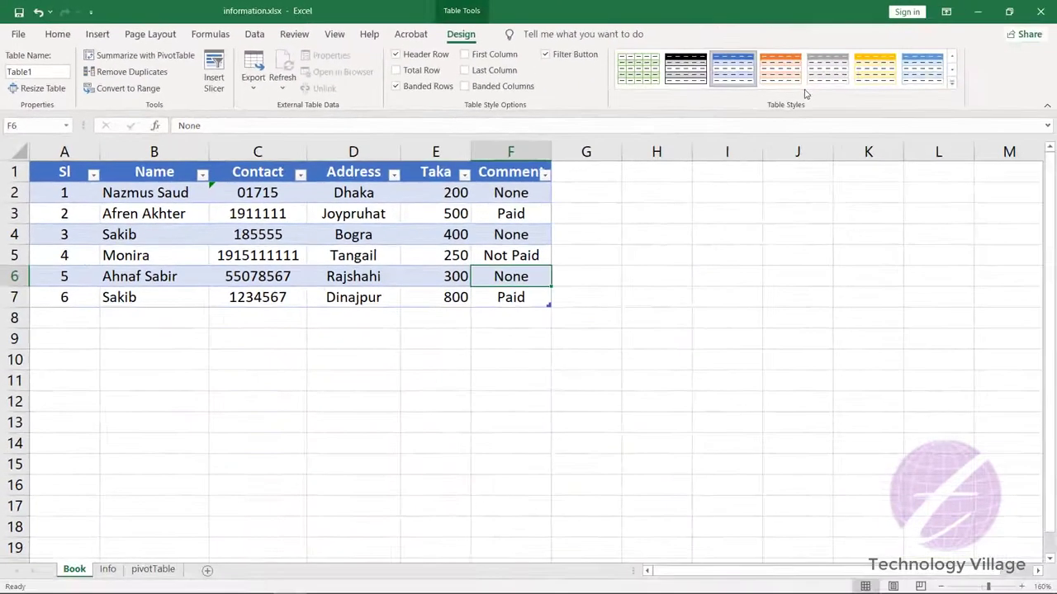
Apply the Orange, Table Style Medium 3 style to the whole table
click(58, 35)
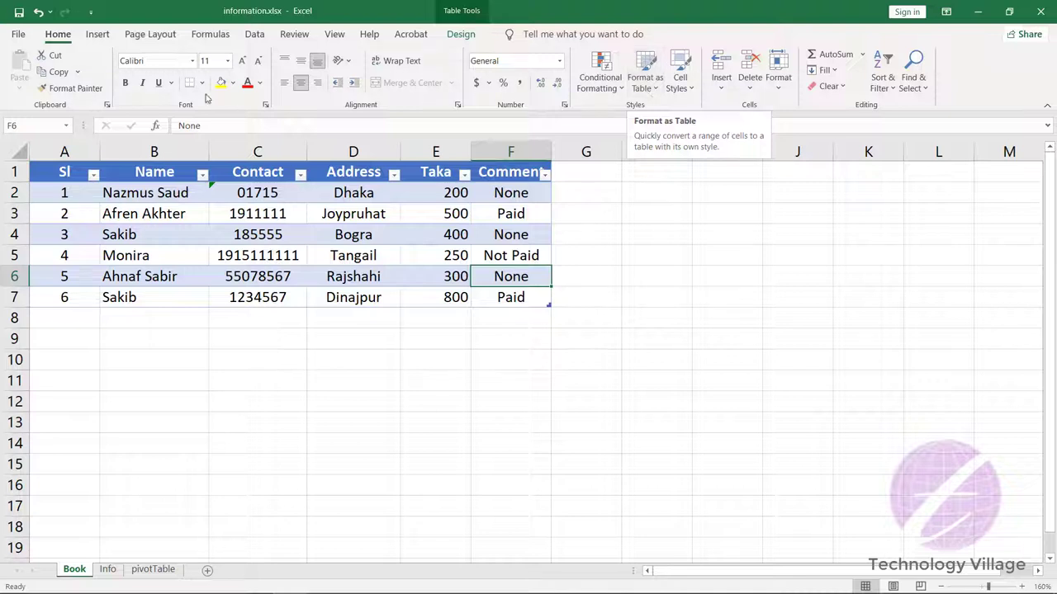
click(463, 35)
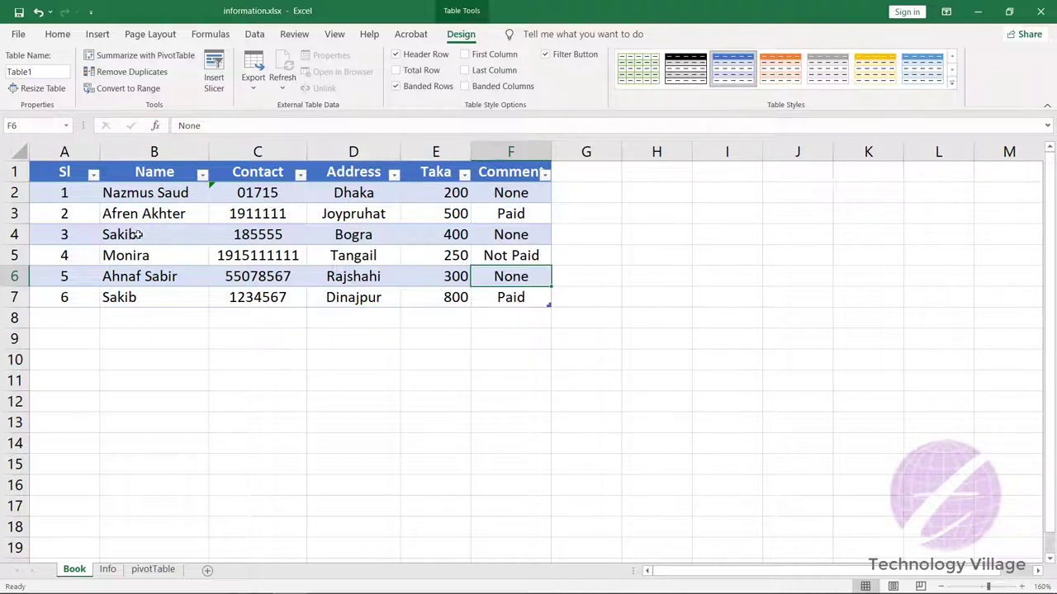
drag(72, 174, 508, 299)
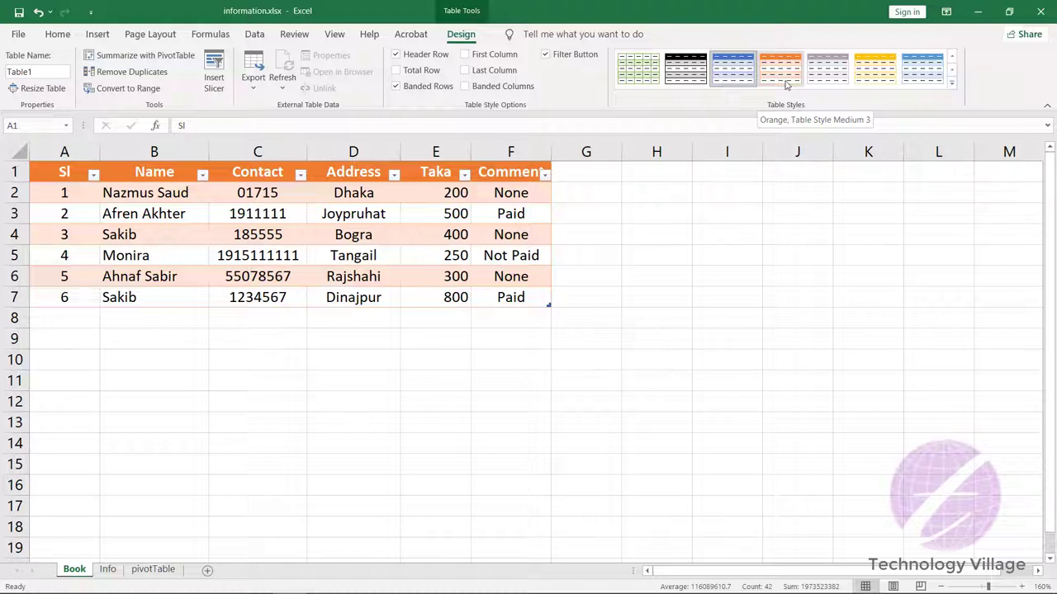
click(786, 74)
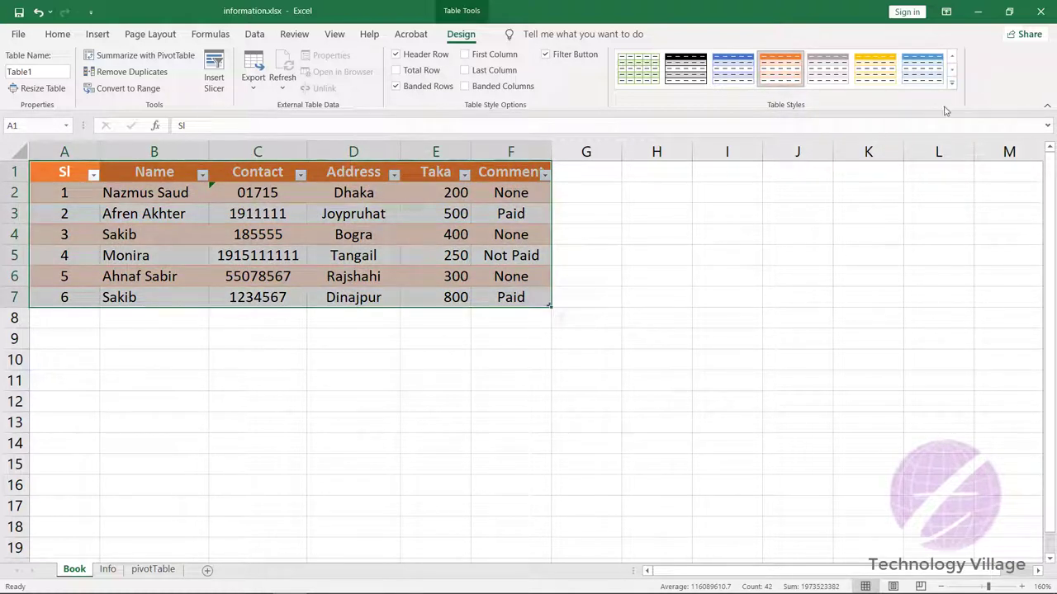
Apply the medium table style with a green header and gray banded rows to the table
click(951, 82)
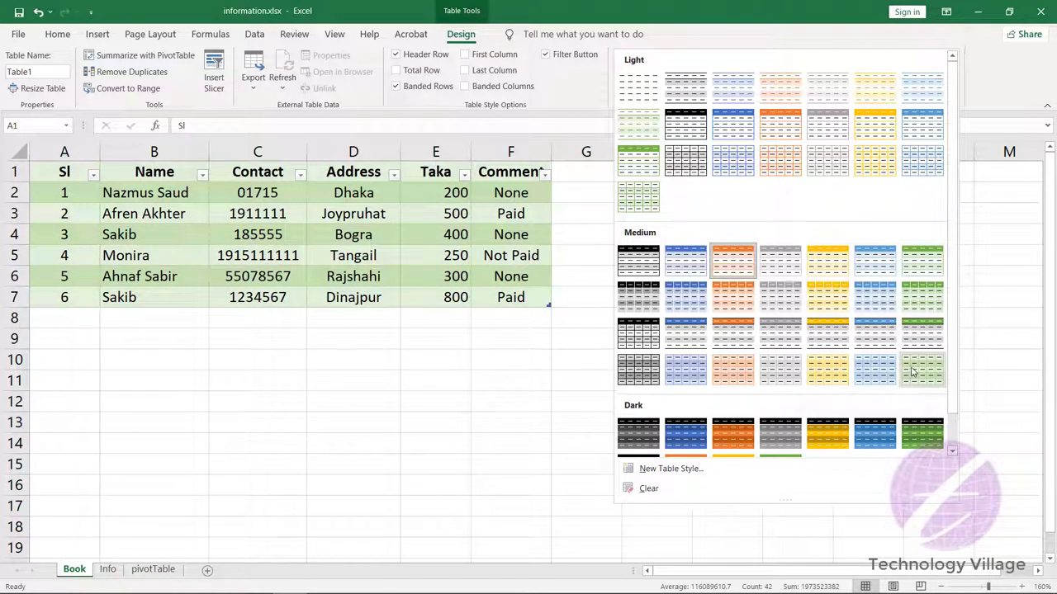
click(923, 332)
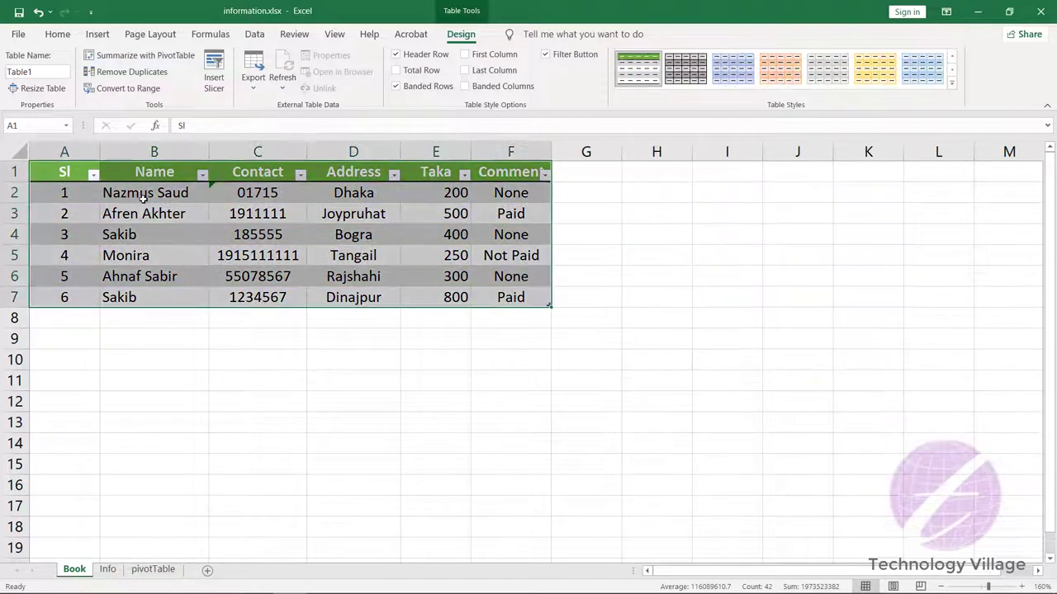
click(145, 196)
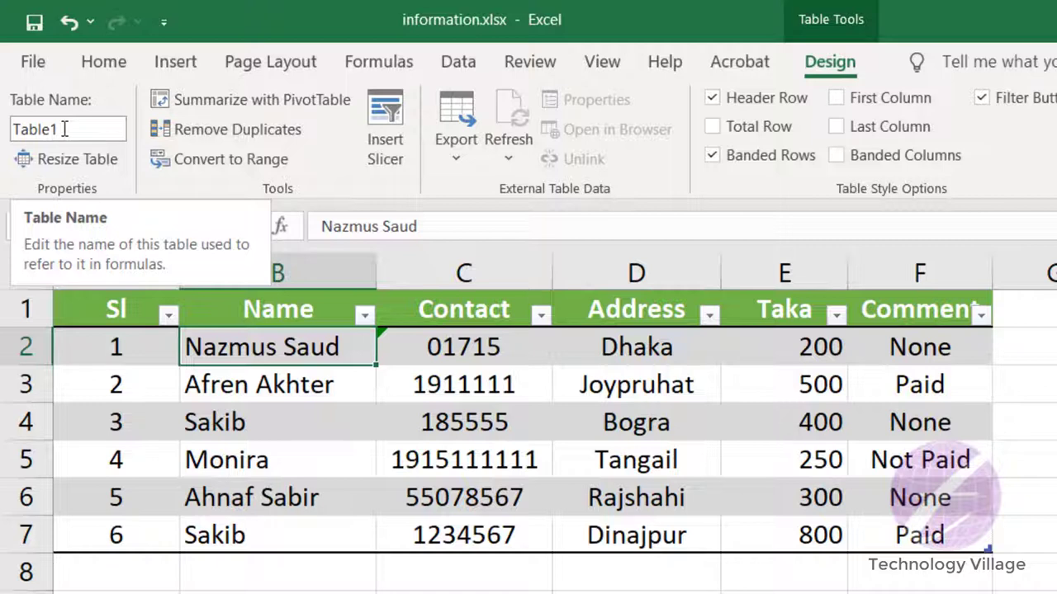
Rename the table as infoone
click(64, 129)
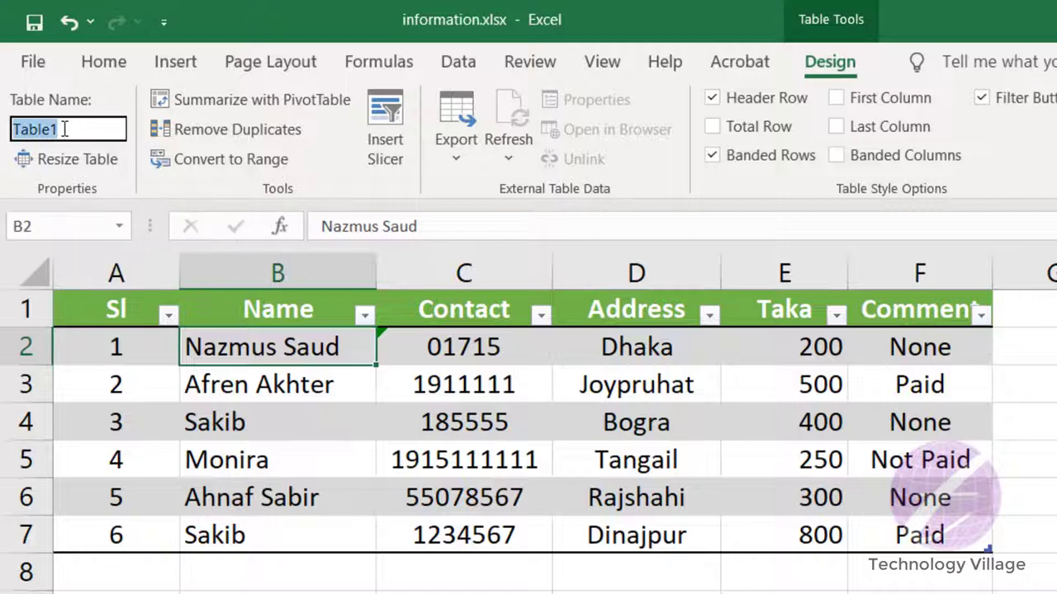
key(BackSpace)
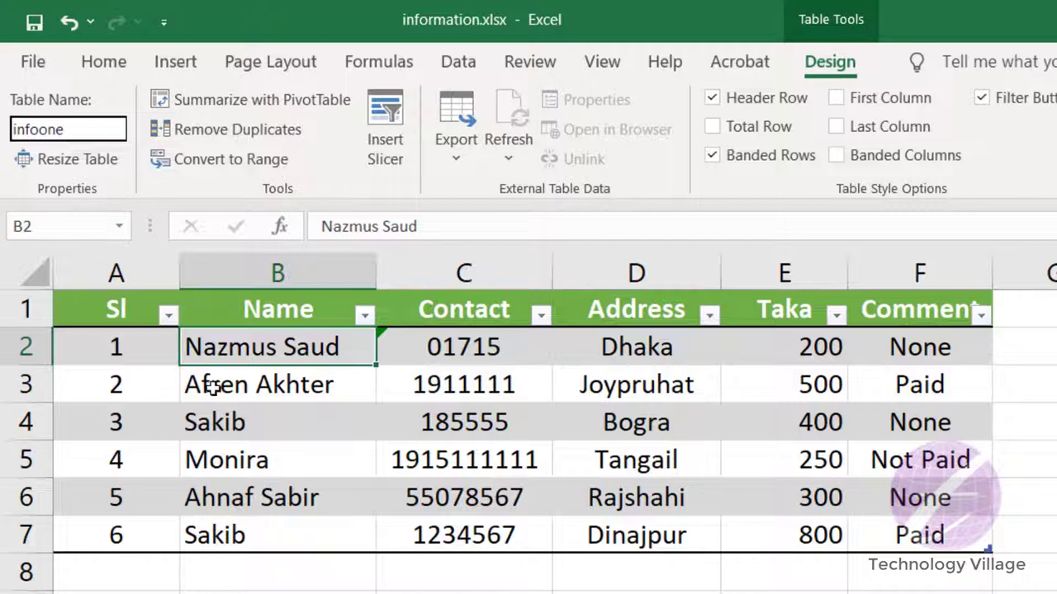
key(Return)
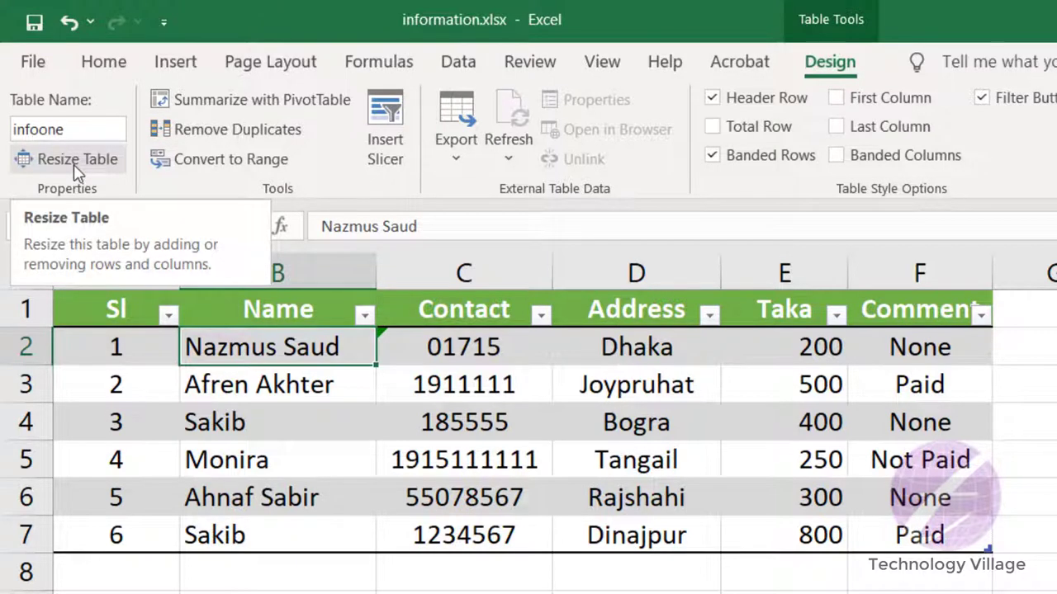
Resize the table to the range A1:F8 so it includes one extra row
click(256, 384)
drag(113, 308, 932, 532)
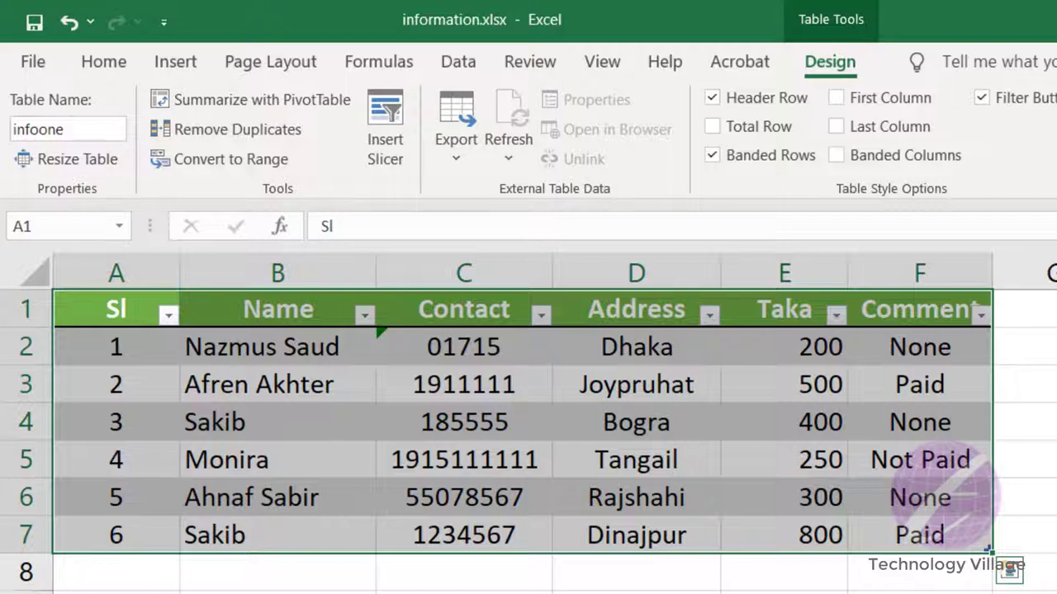
click(254, 382)
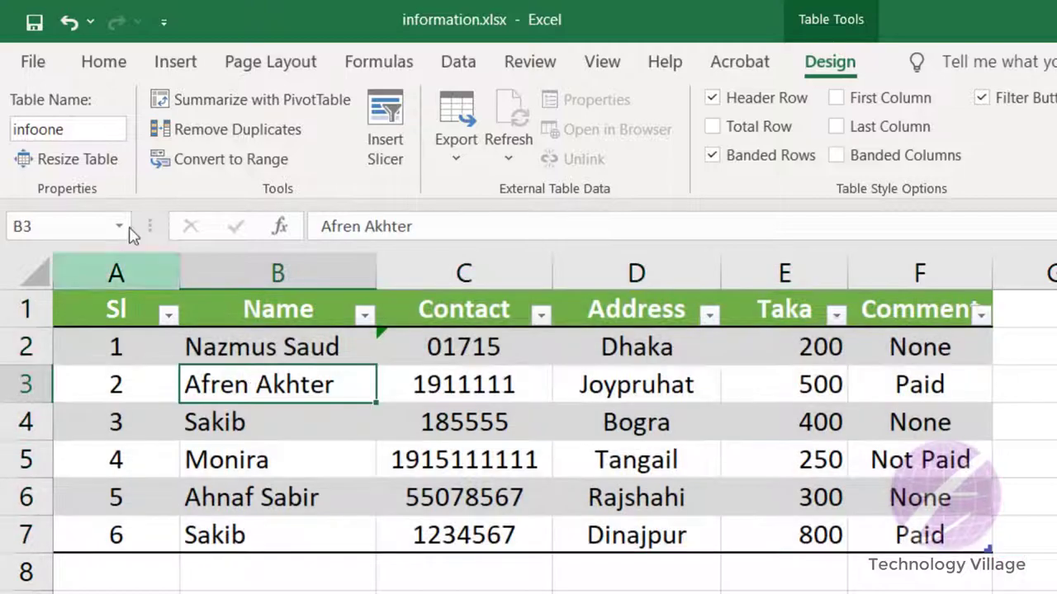
click(97, 157)
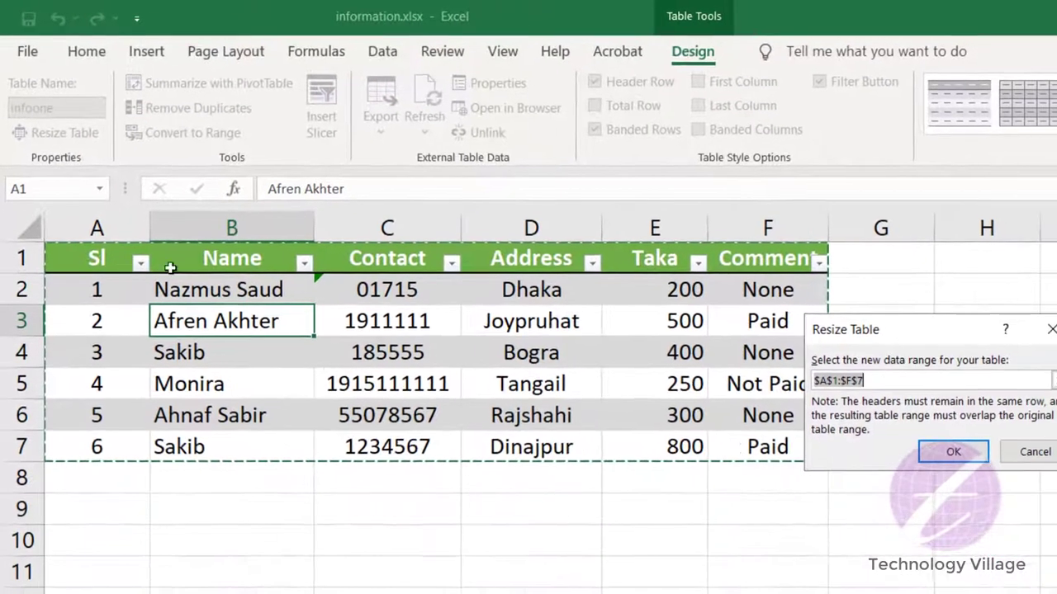
drag(78, 254, 769, 471)
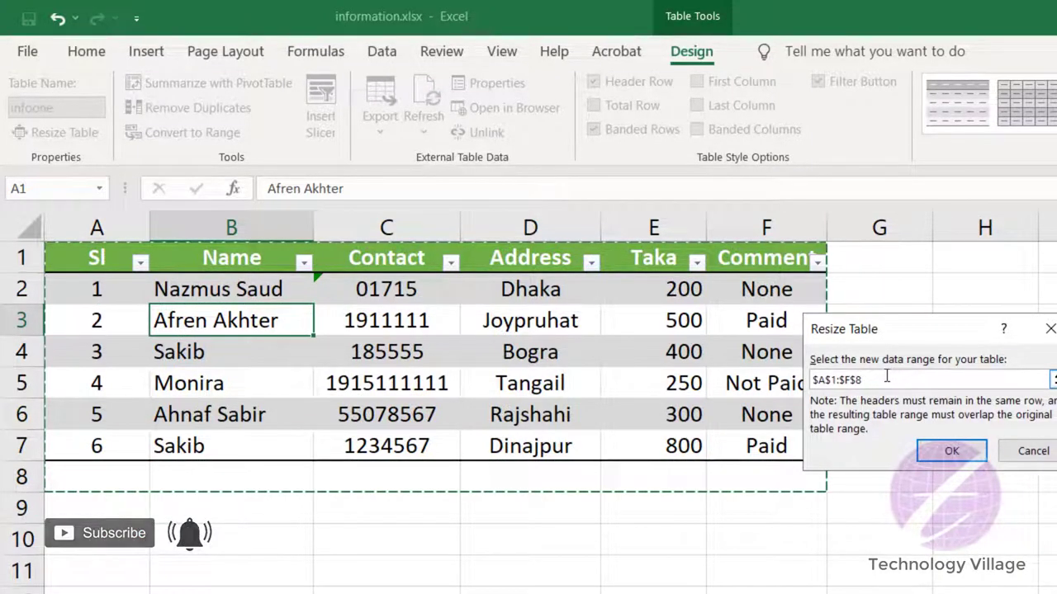
click(946, 451)
Enter serial number 7 and a person's name in the Sl and Name cells of row 8
click(97, 479)
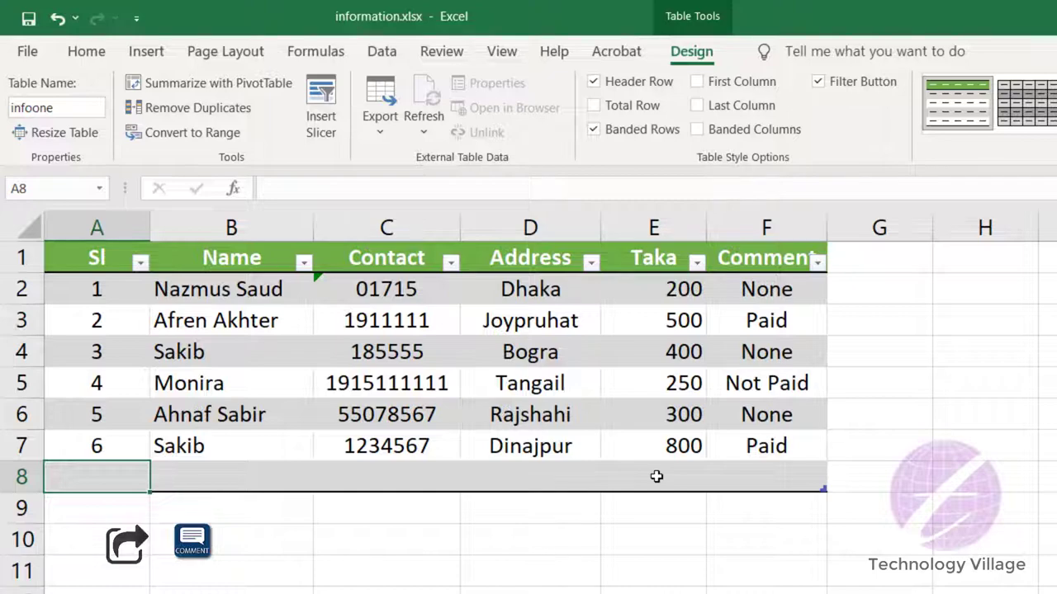
text(7)
key(Tab)
text(saba)
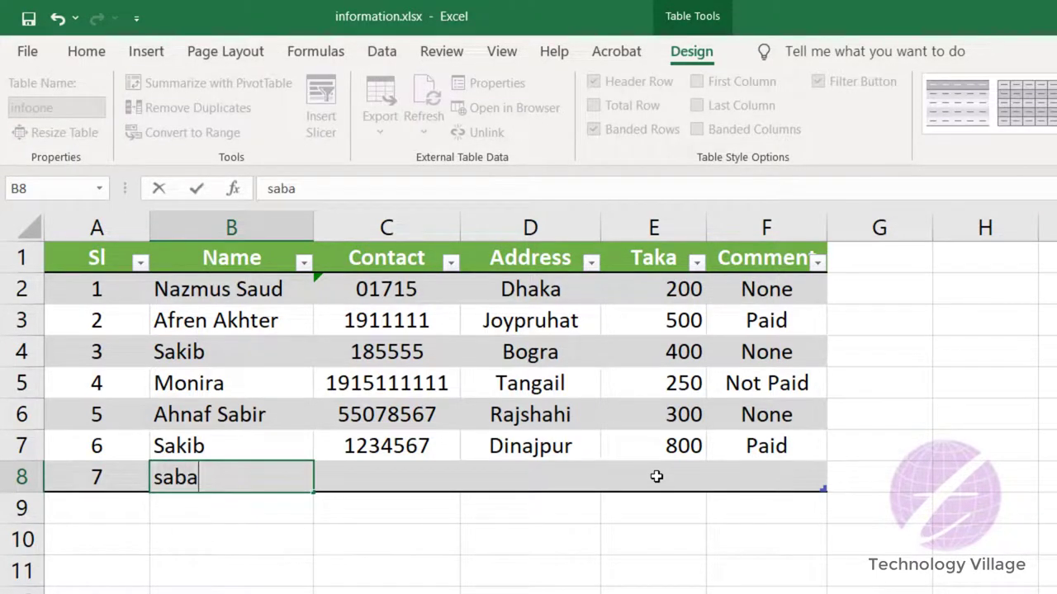
key(Tab)
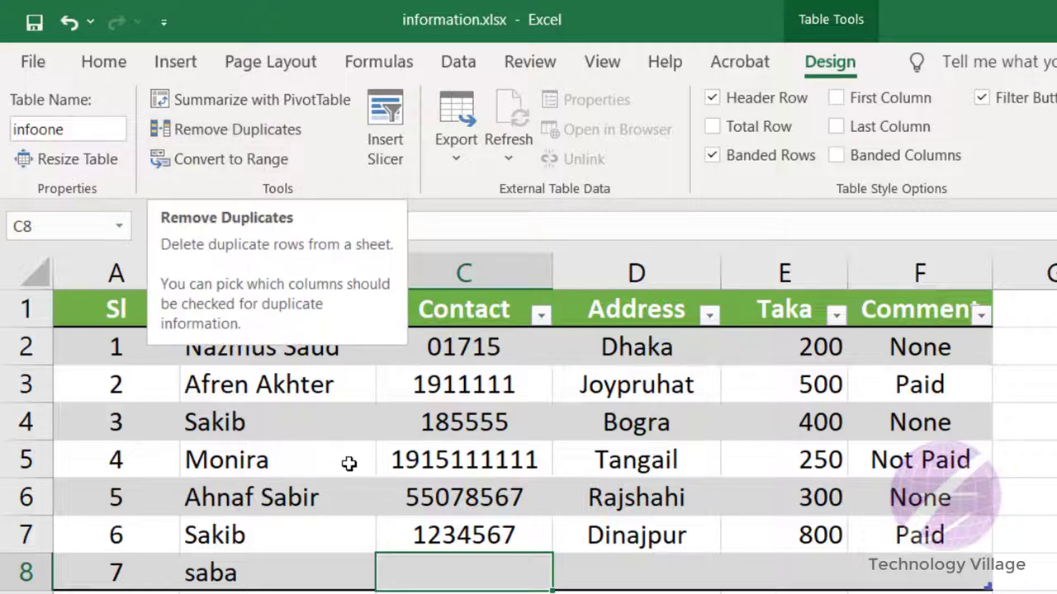
Remove duplicate rows from the table, comparing only the Name column
click(270, 571)
click(235, 419)
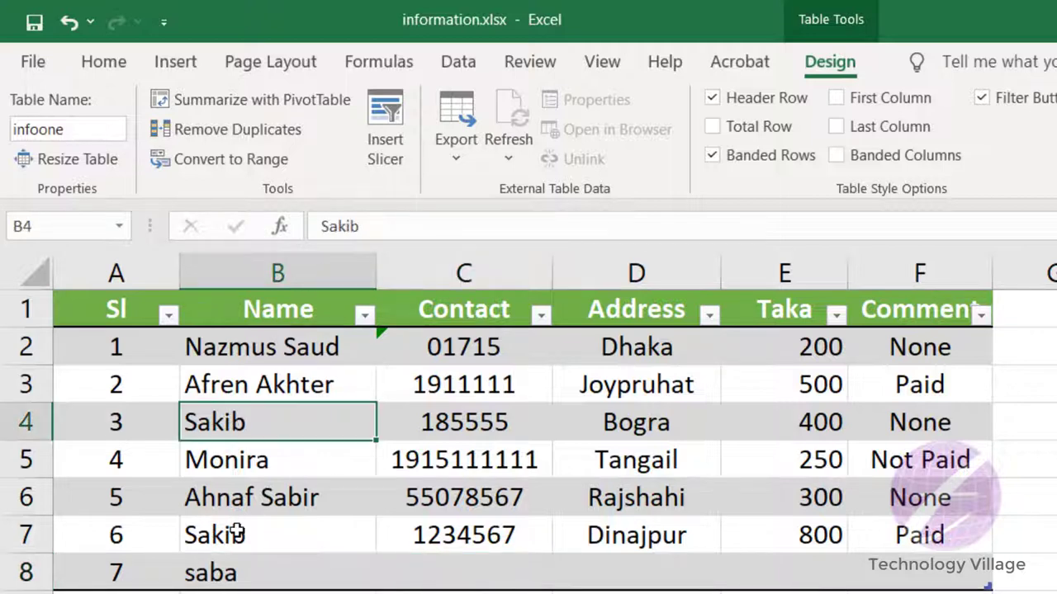
click(236, 532)
click(223, 427)
click(240, 542)
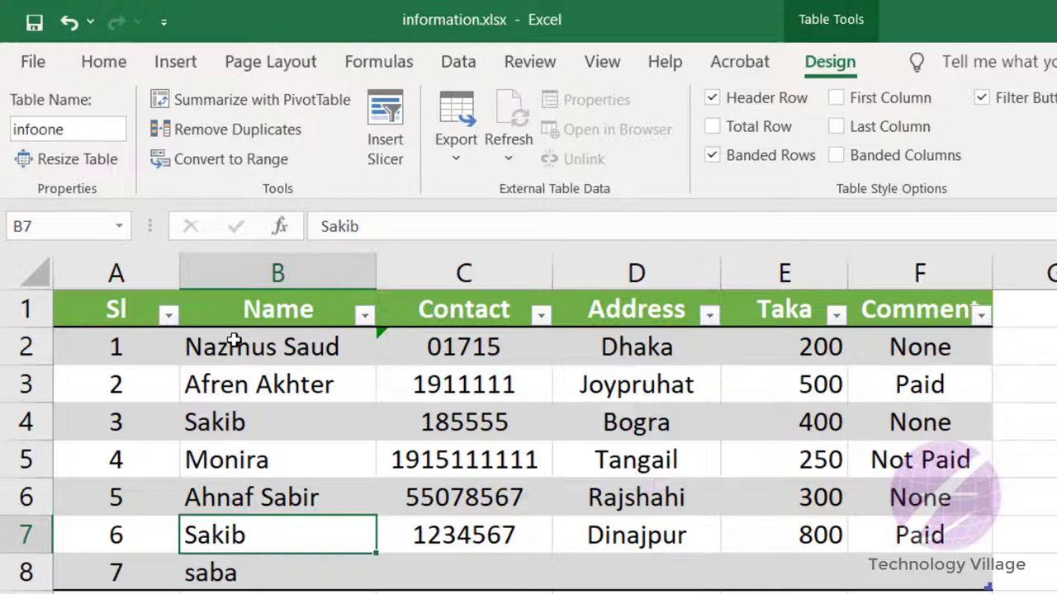
click(236, 141)
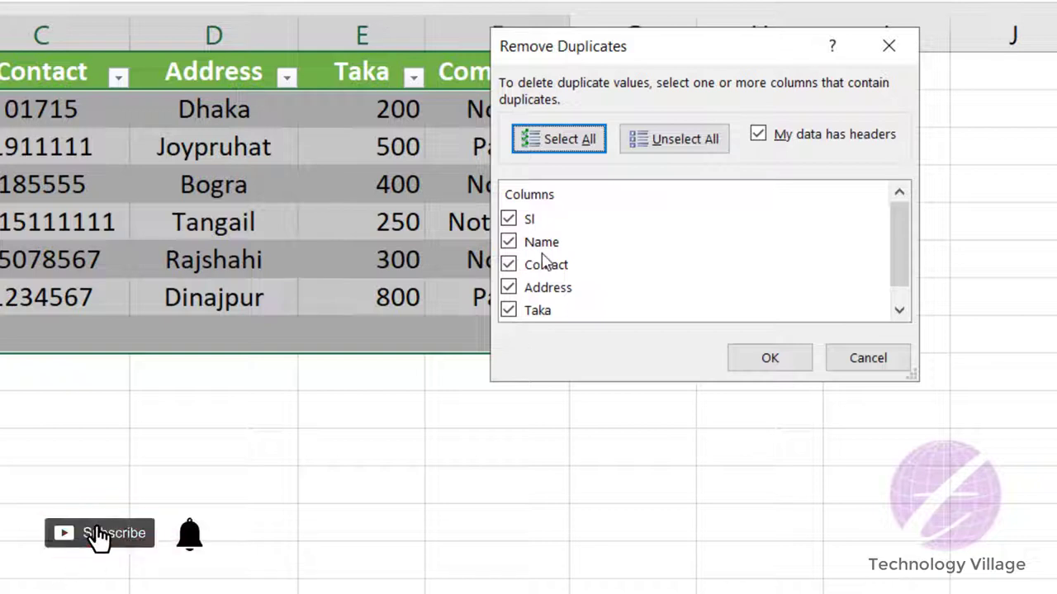
click(703, 149)
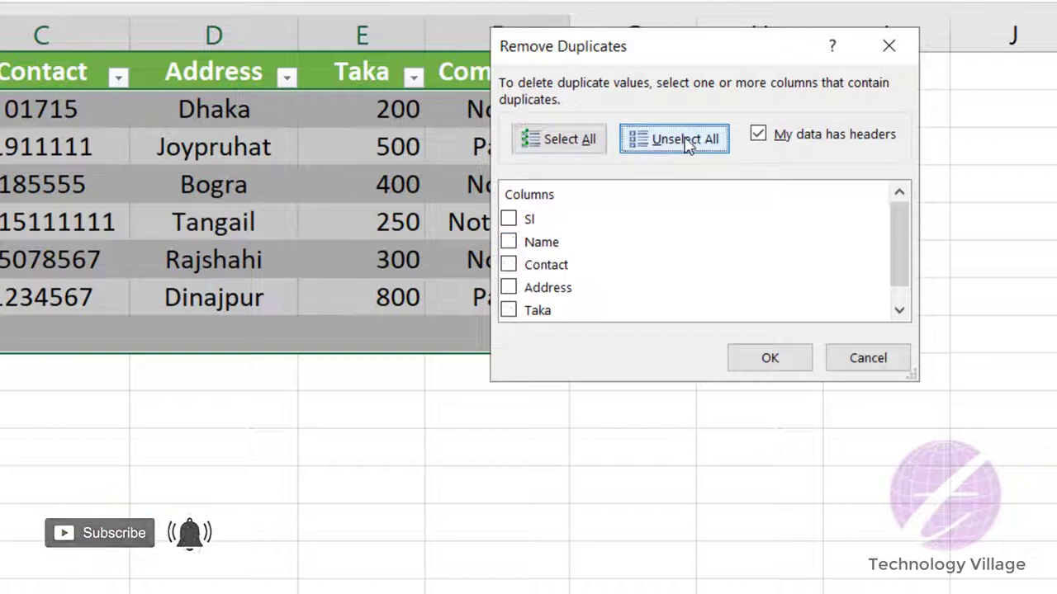
click(508, 242)
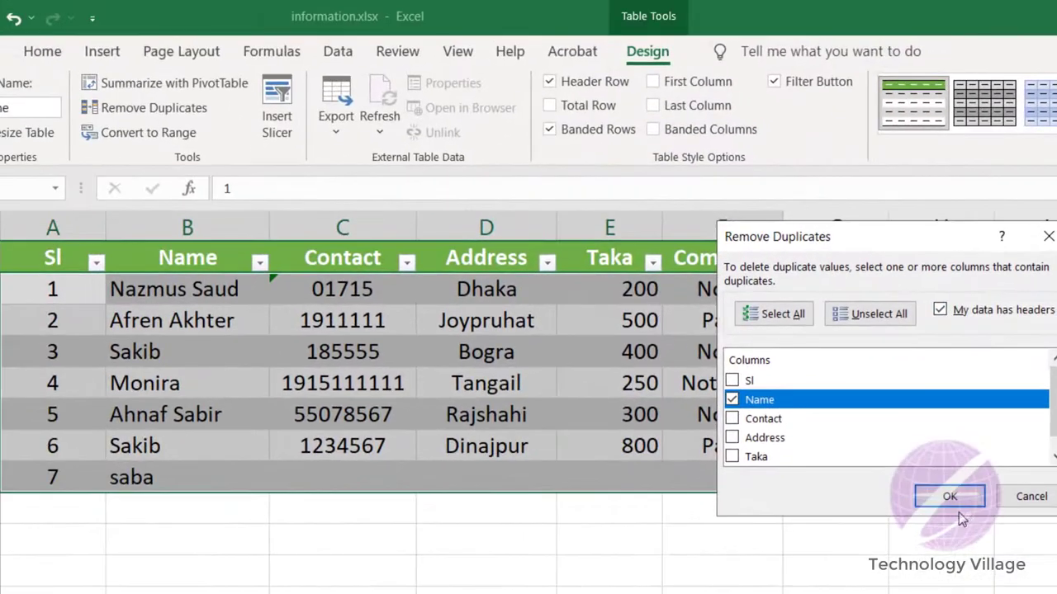
click(954, 500)
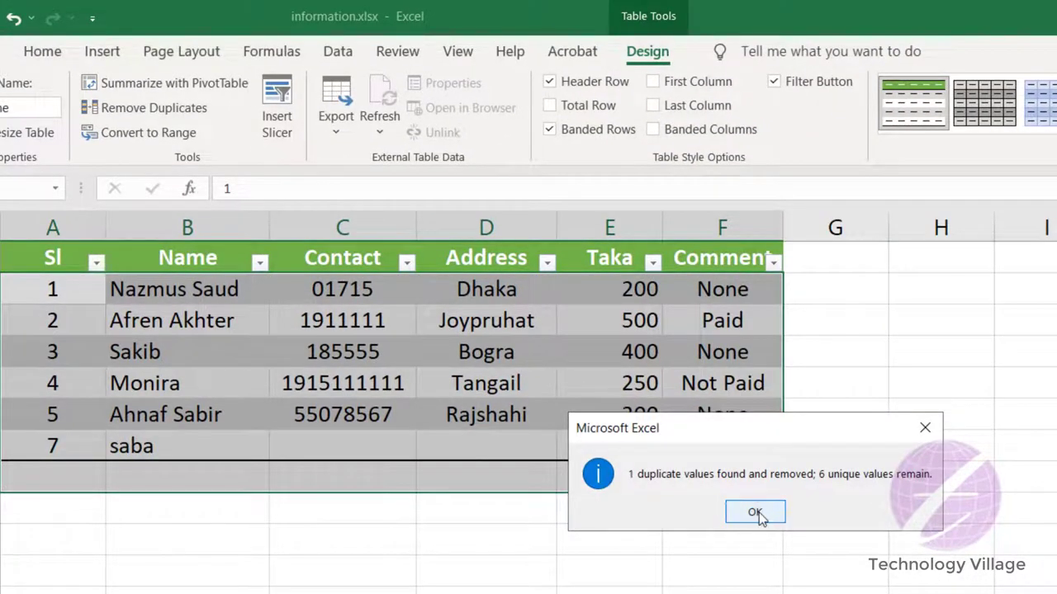
click(758, 512)
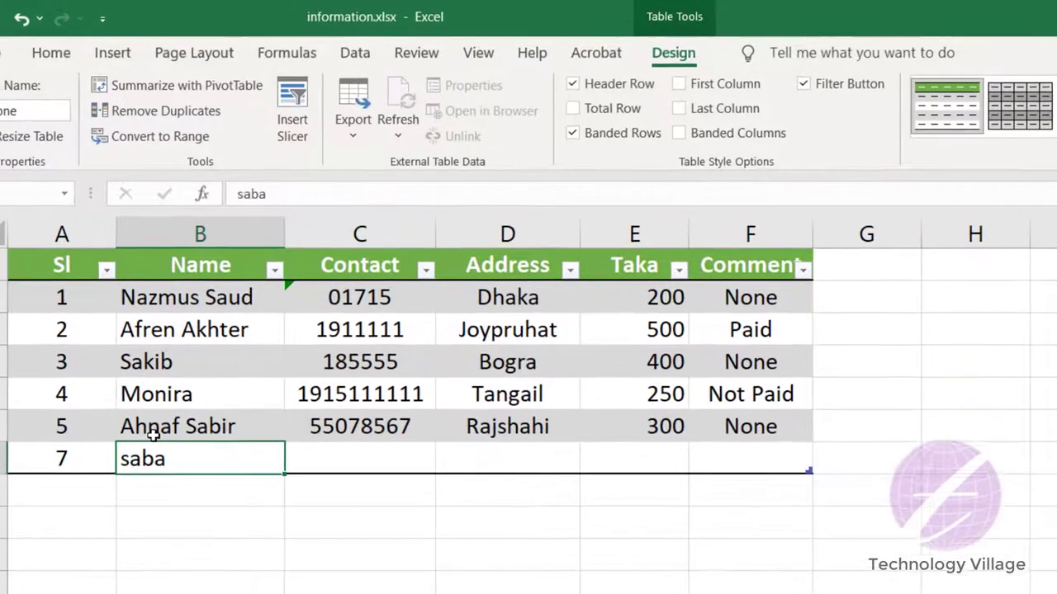
Undo the removal of duplicate rows and select the first data cell of the Name column
key(ctrl+z)
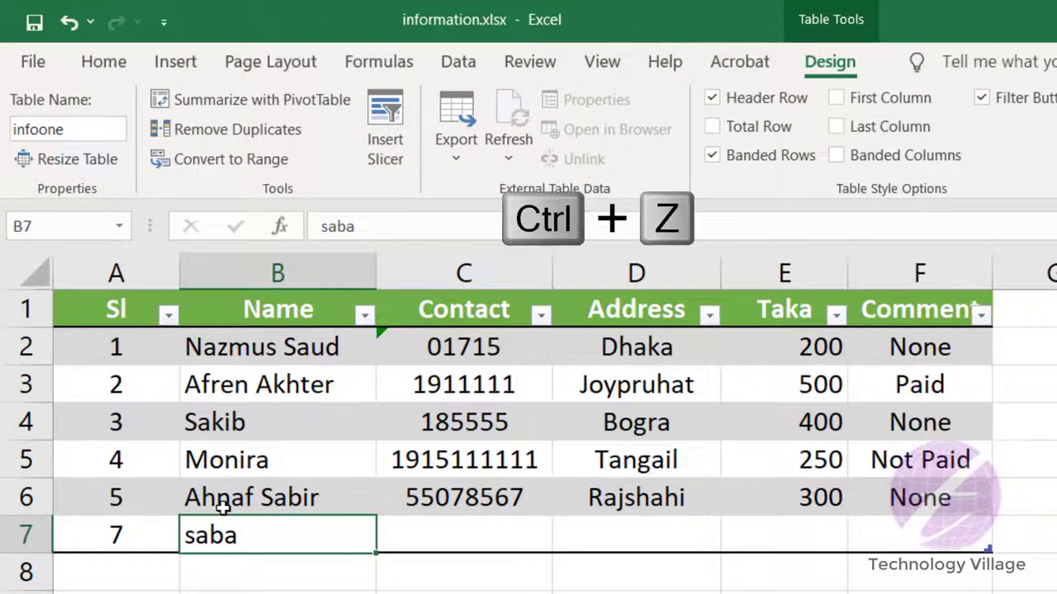
click(199, 363)
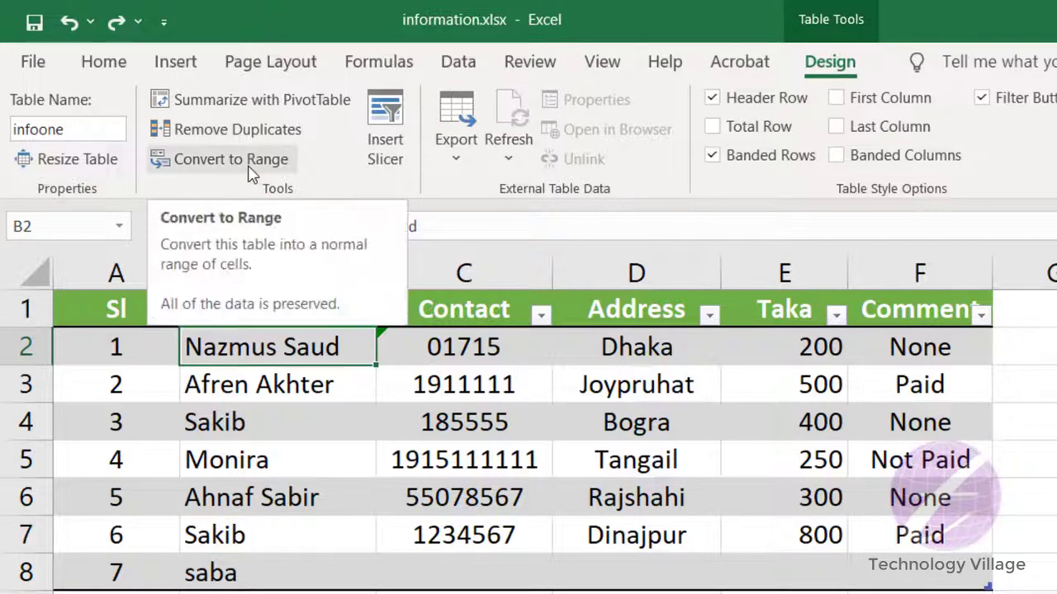
Select the whole infoone table and convert it to a normal range
key(Down)
key(Down)
click(88, 321)
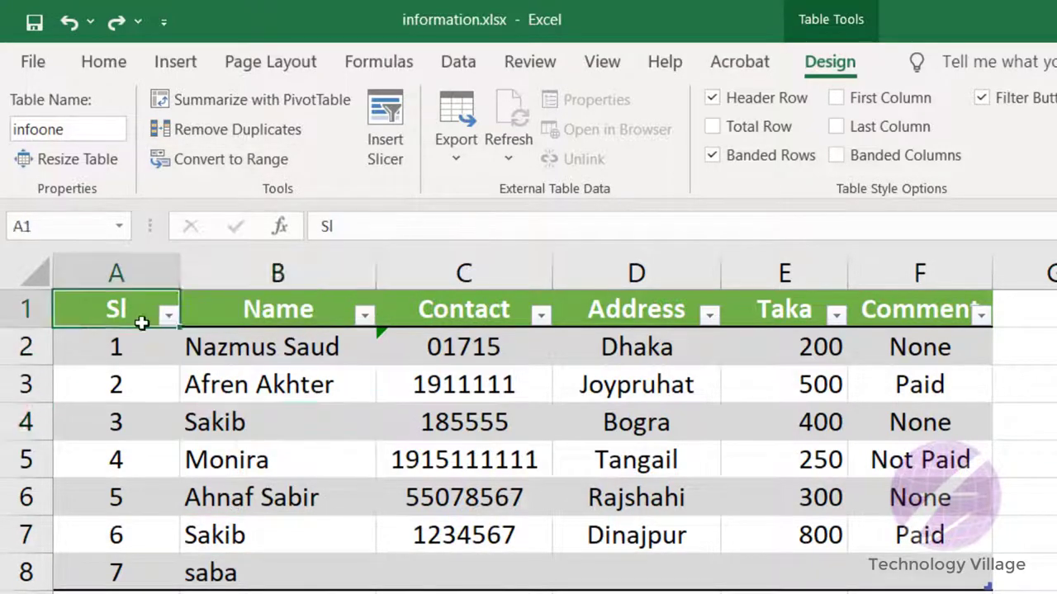
key(ctrl+a)
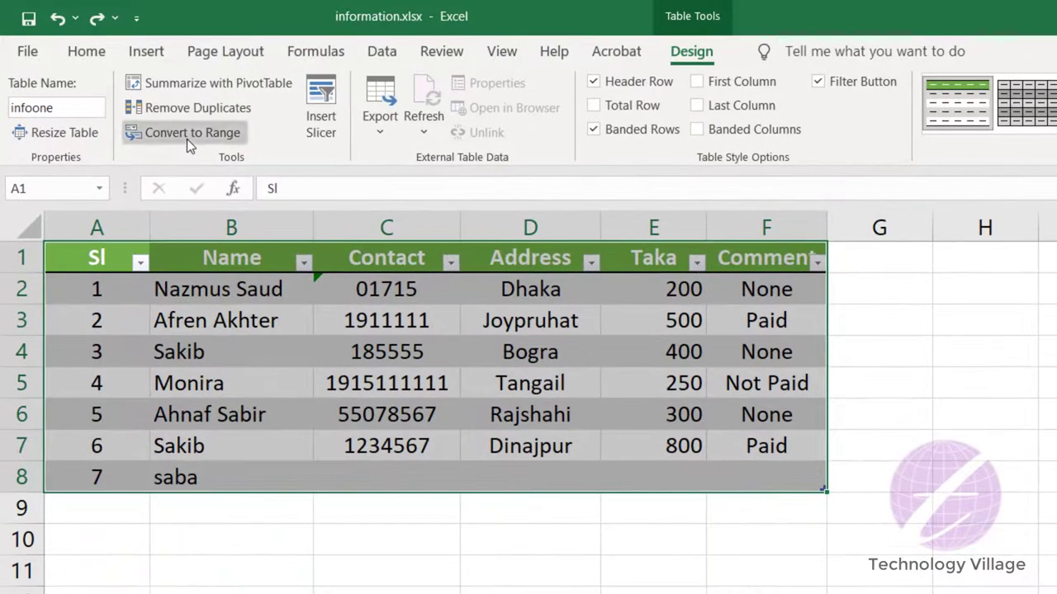
click(186, 139)
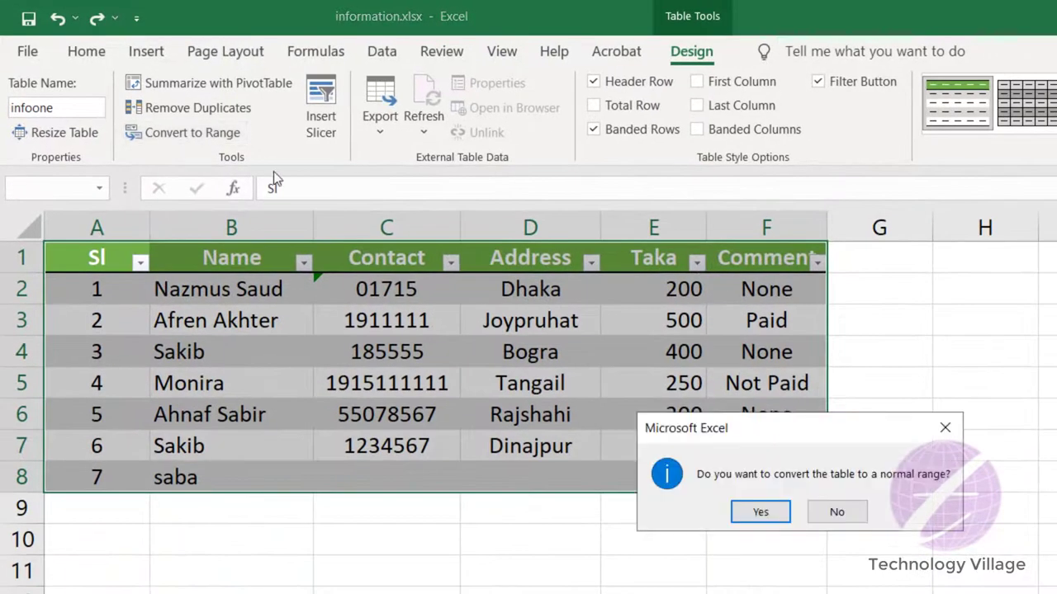
click(759, 509)
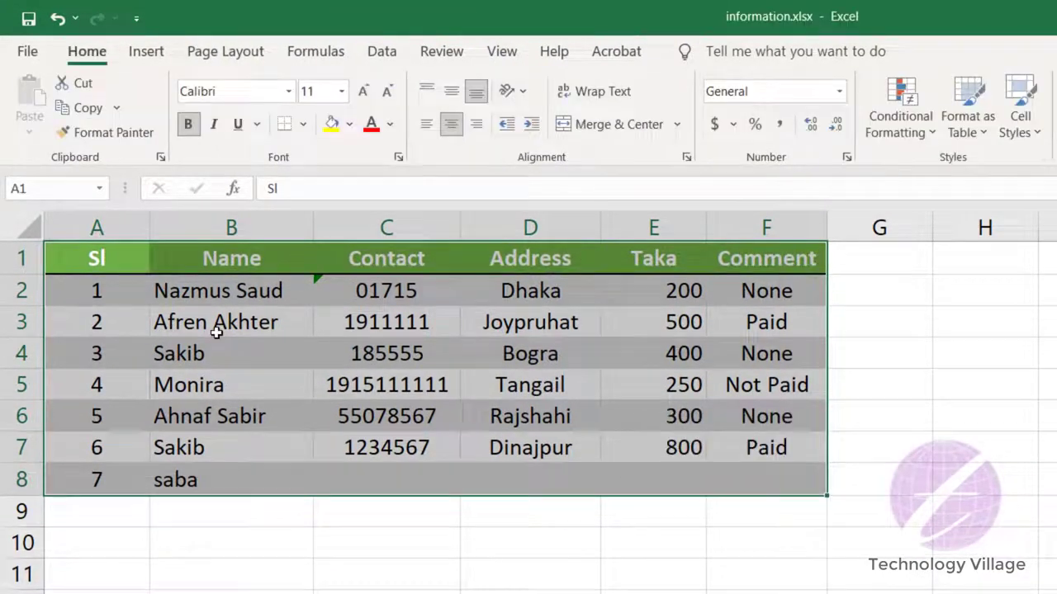
click(189, 299)
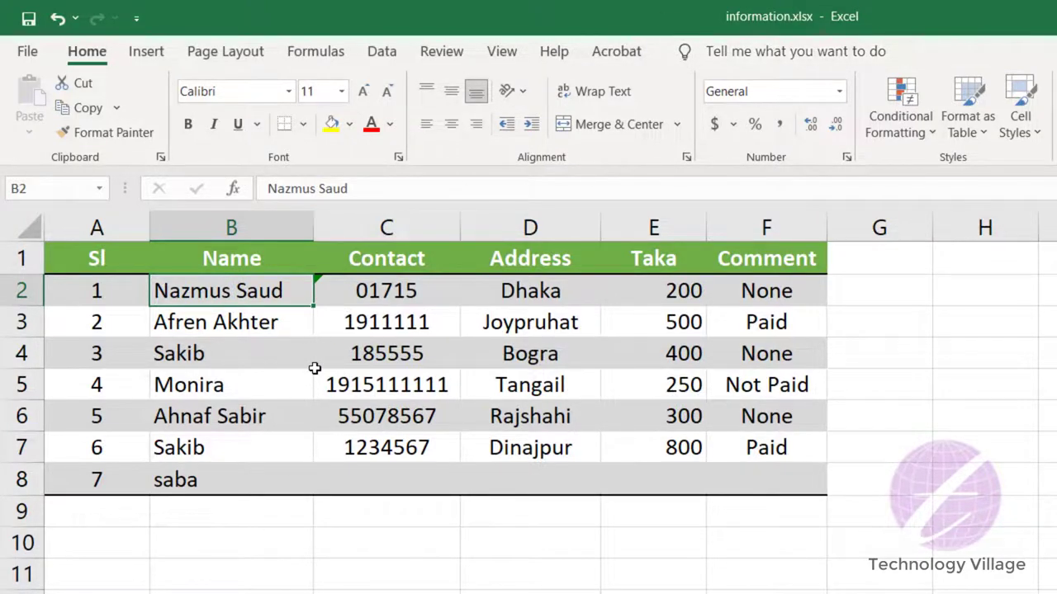
Undo the conversion to a normal range and select cell B4 with the table design tools showing
key(ctrl+z)
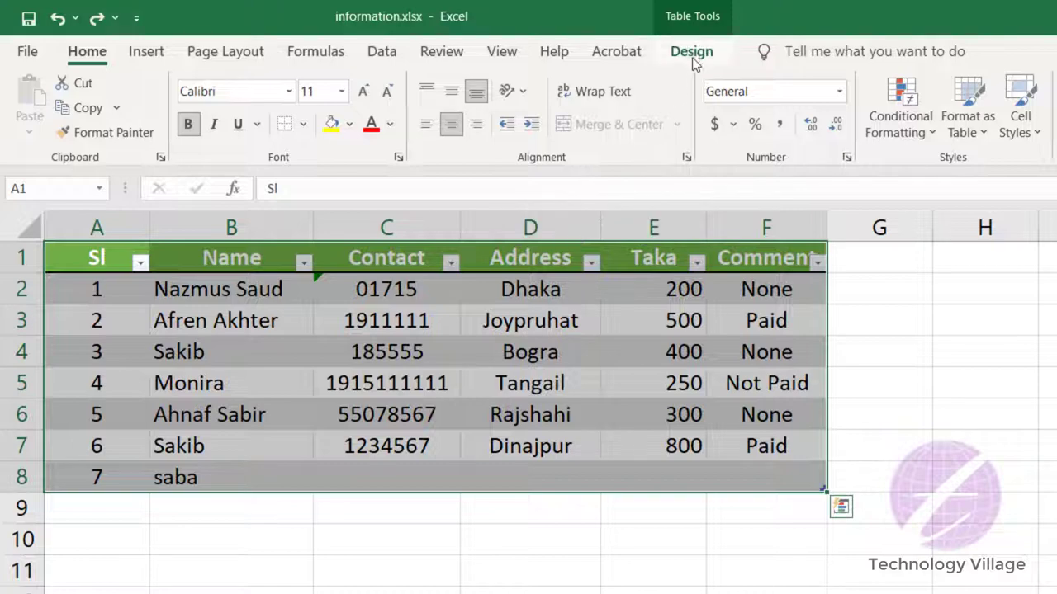
click(694, 61)
click(288, 351)
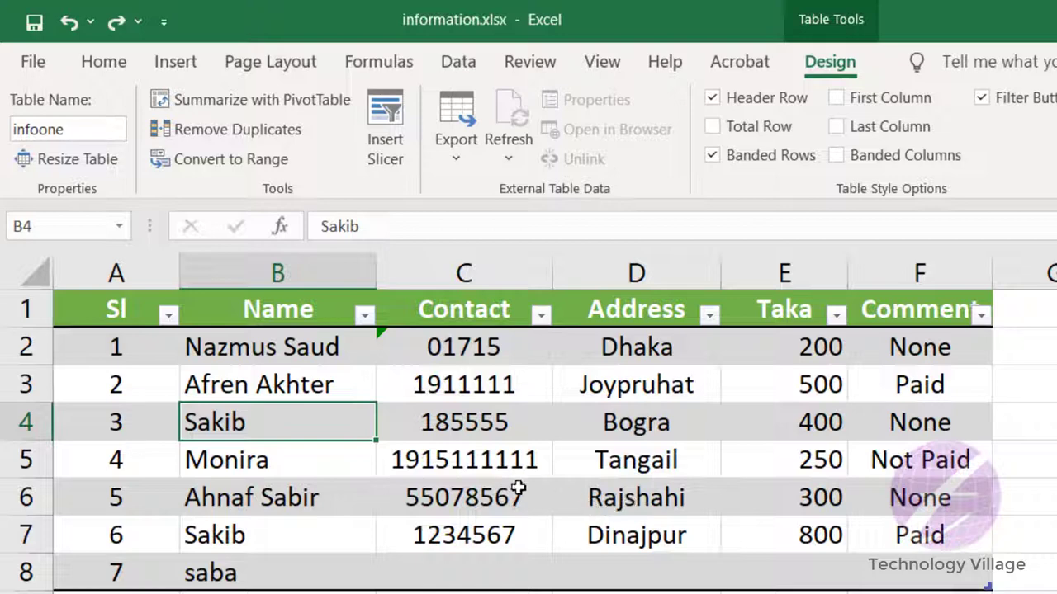
Insert a slicer for the Name column and move it beside the table, over the empty columns G to I
click(394, 138)
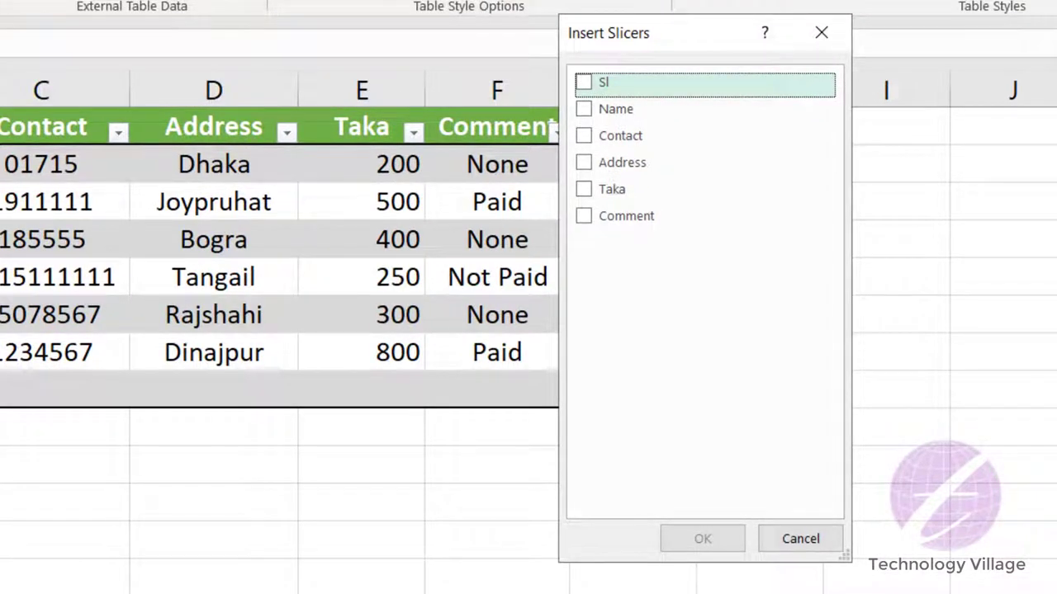
click(585, 111)
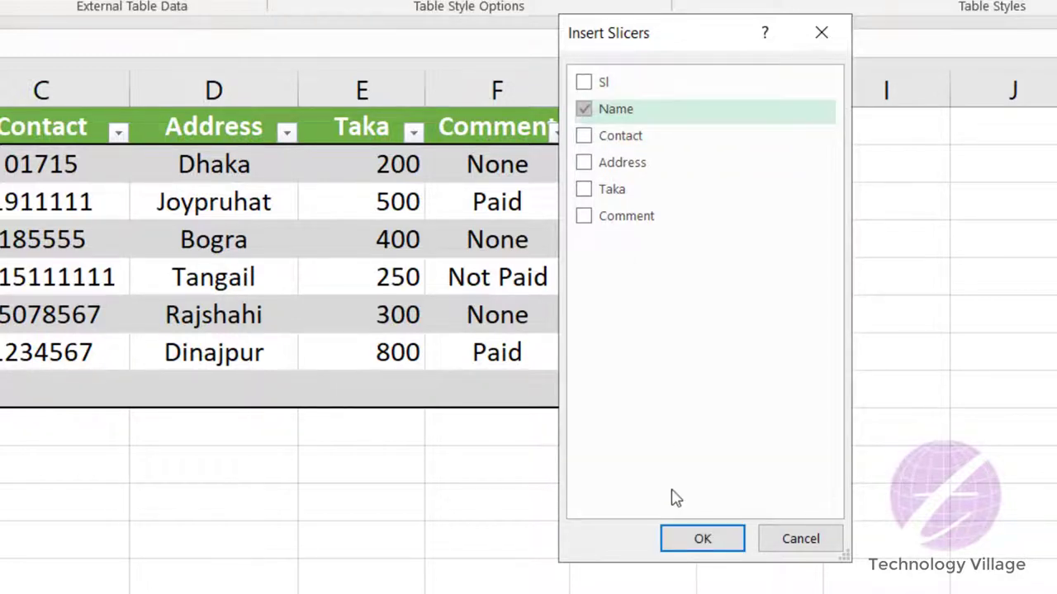
click(703, 539)
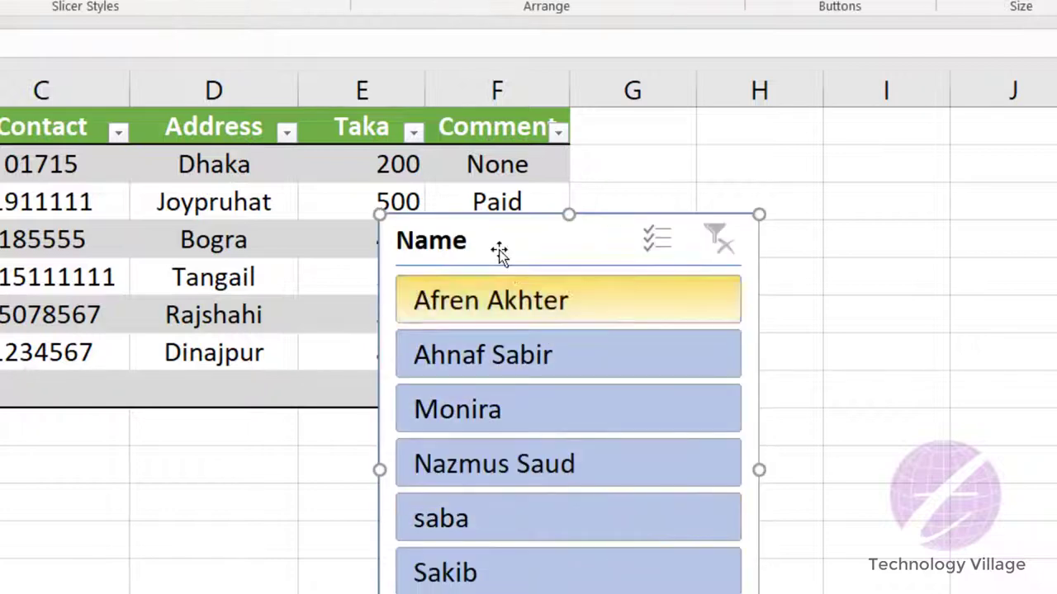
drag(496, 244, 712, 140)
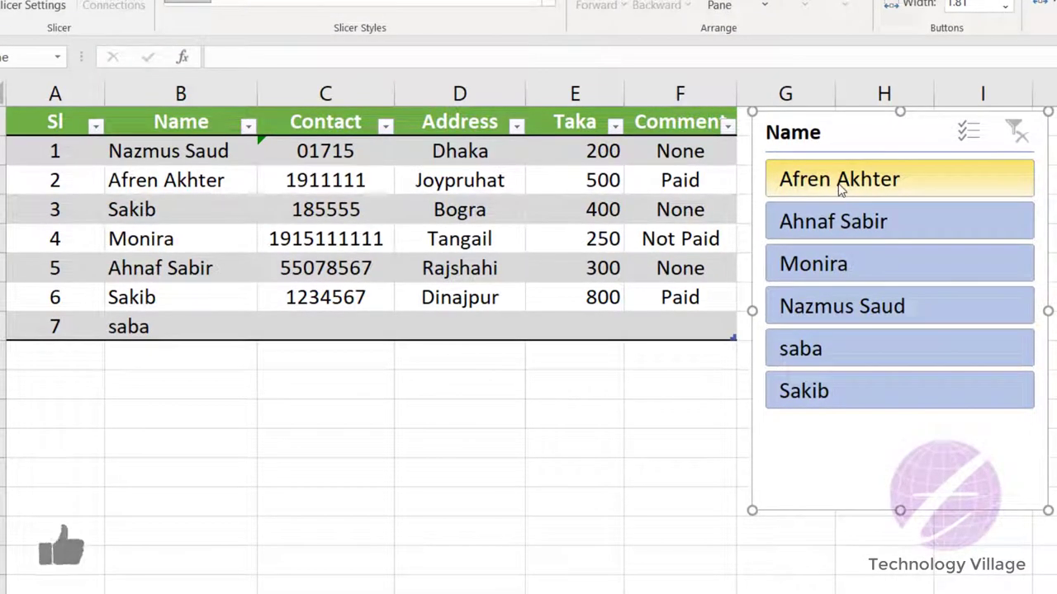
Filter the table with the Name slicer, first by its first entry and after that by its last entry
click(839, 182)
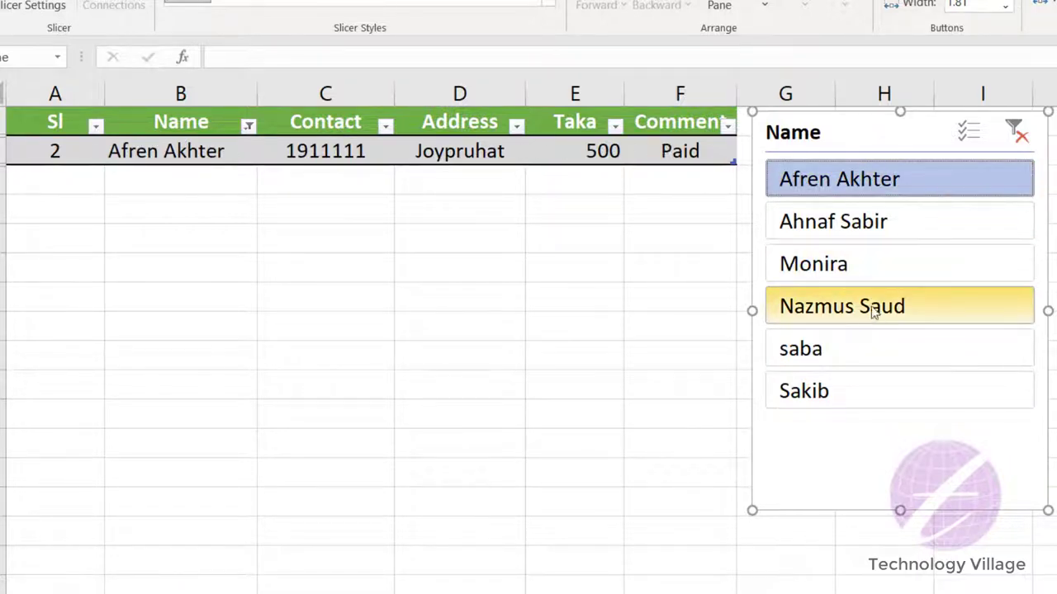
click(836, 393)
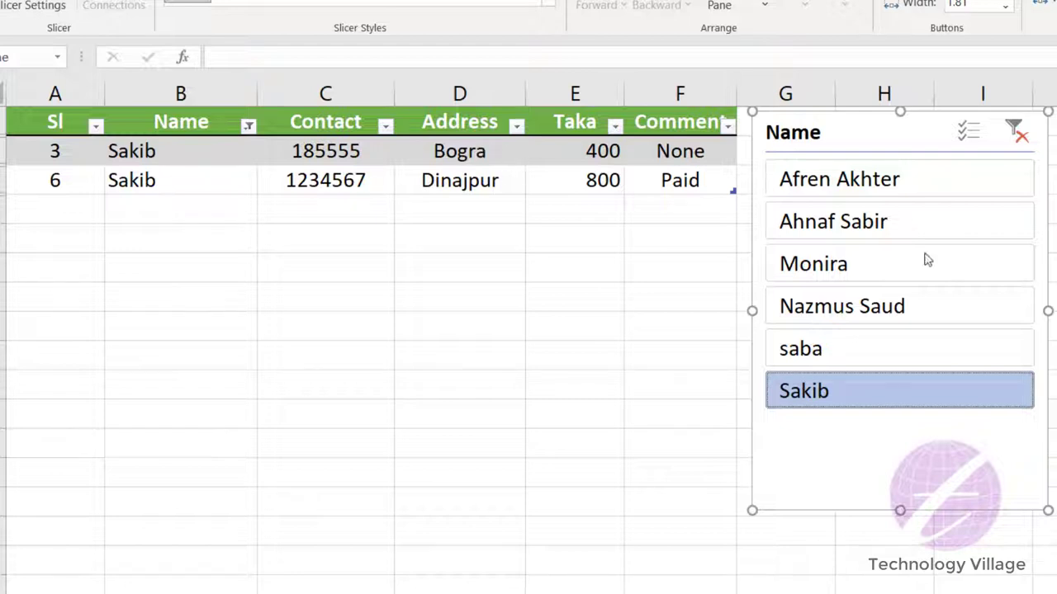
Clear the Name slicer's filter and delete the slicer
click(1016, 132)
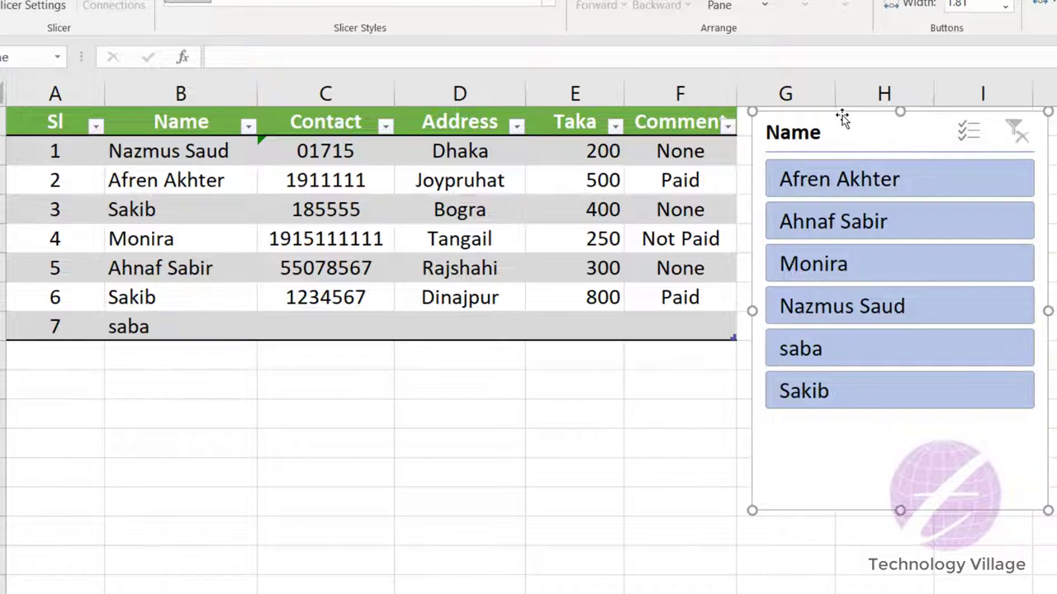
key(Delete)
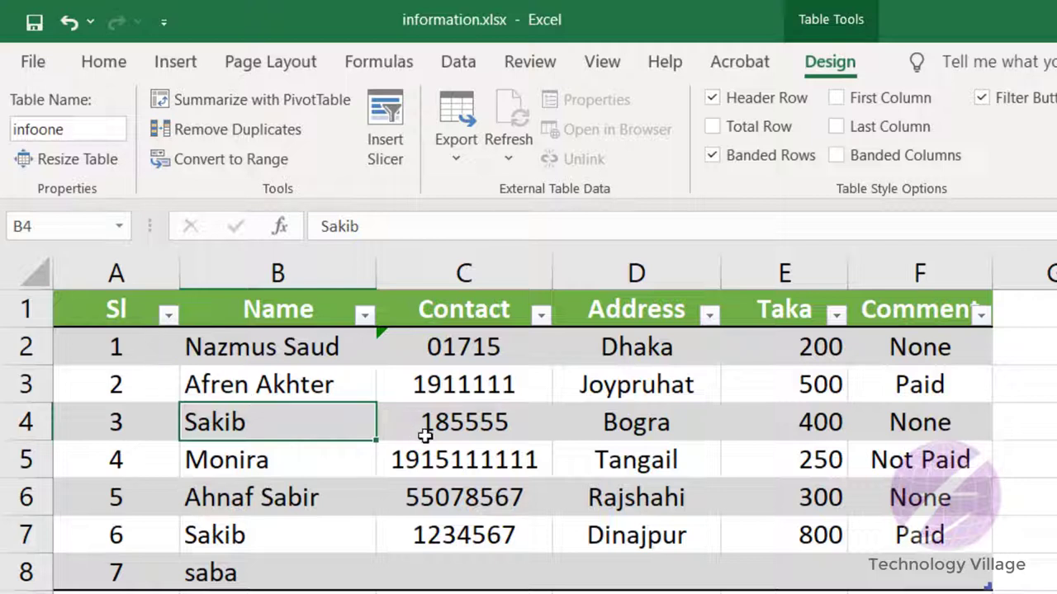
Turn the table's header row off and back on, and its total row on and back off
click(712, 99)
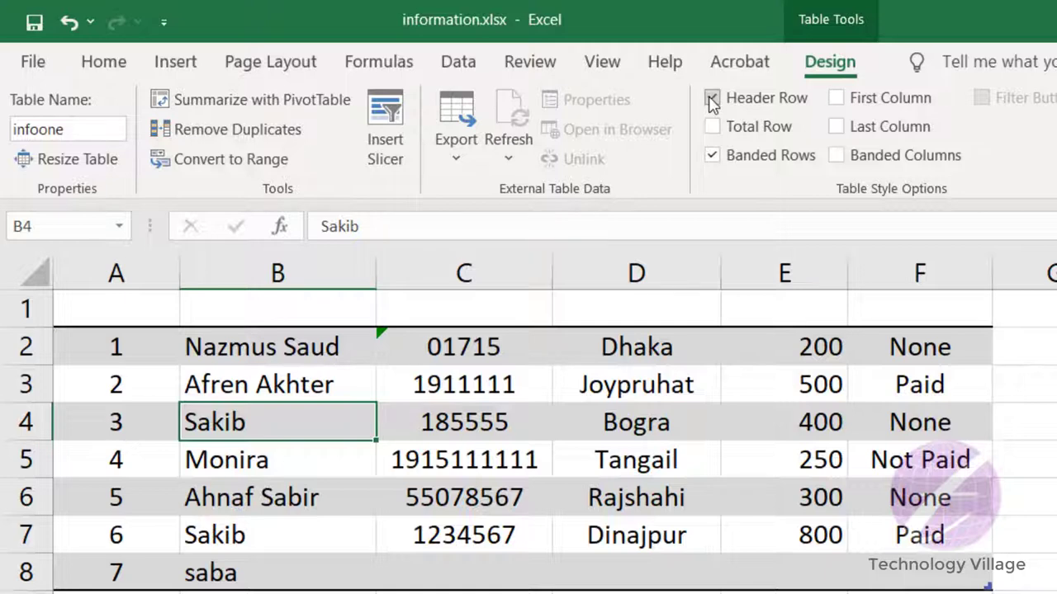
click(711, 98)
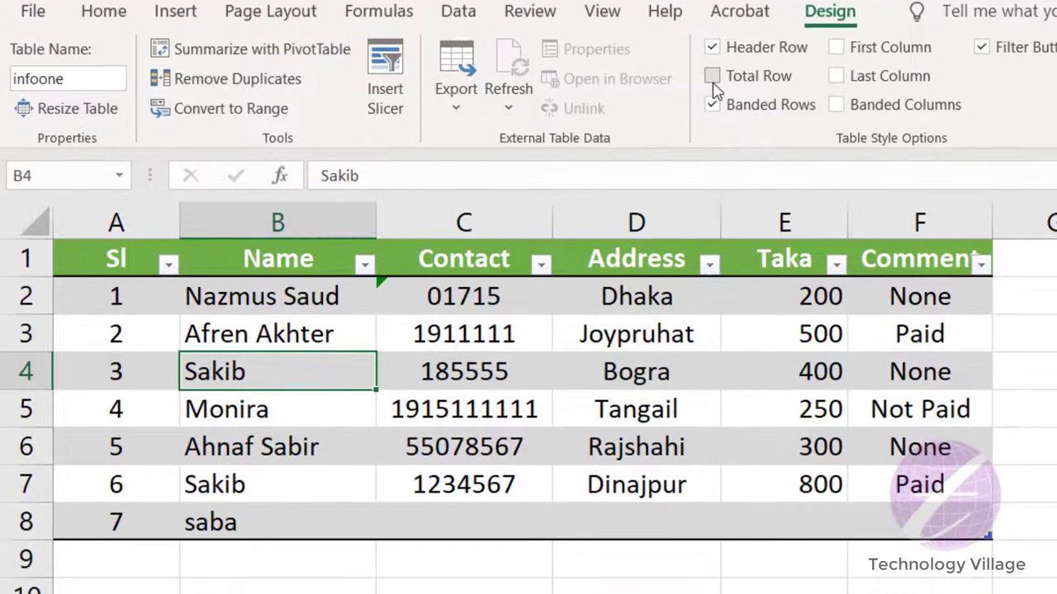
click(712, 126)
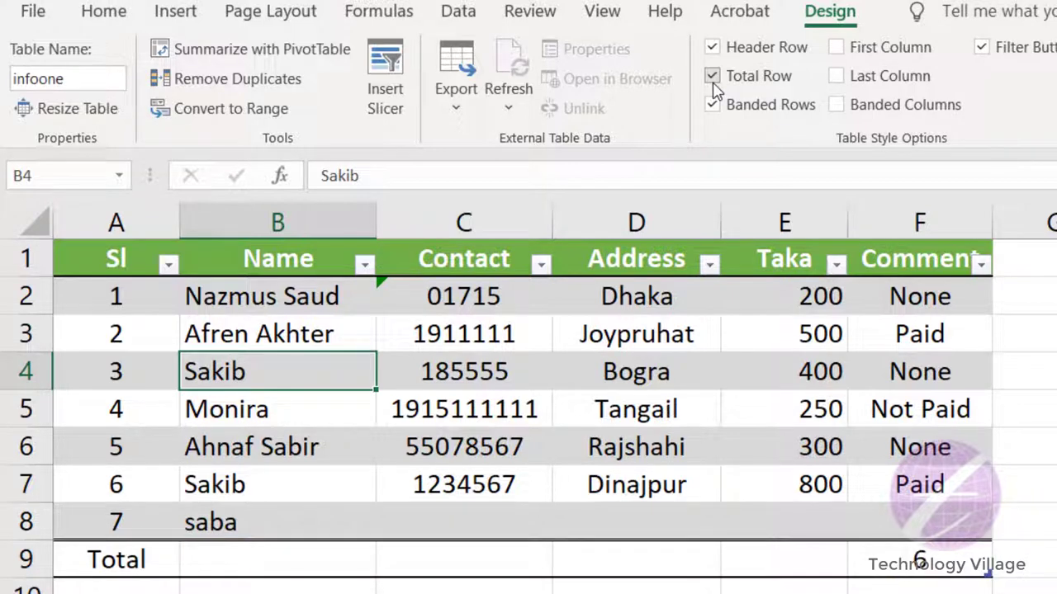
click(712, 78)
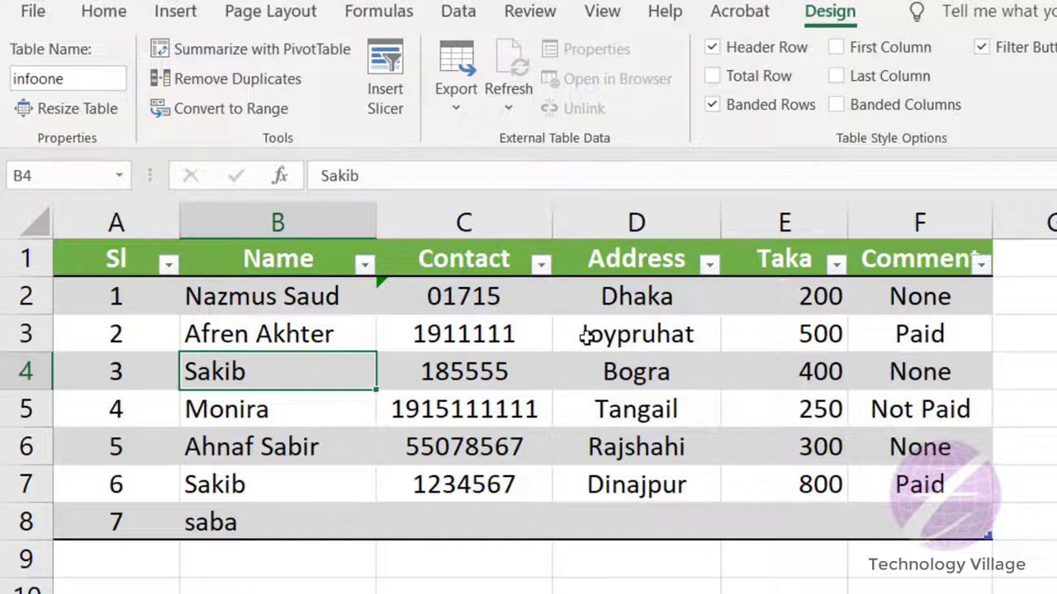
Toggle the table's banded rows to compare the looks, leaving them turned off
click(712, 105)
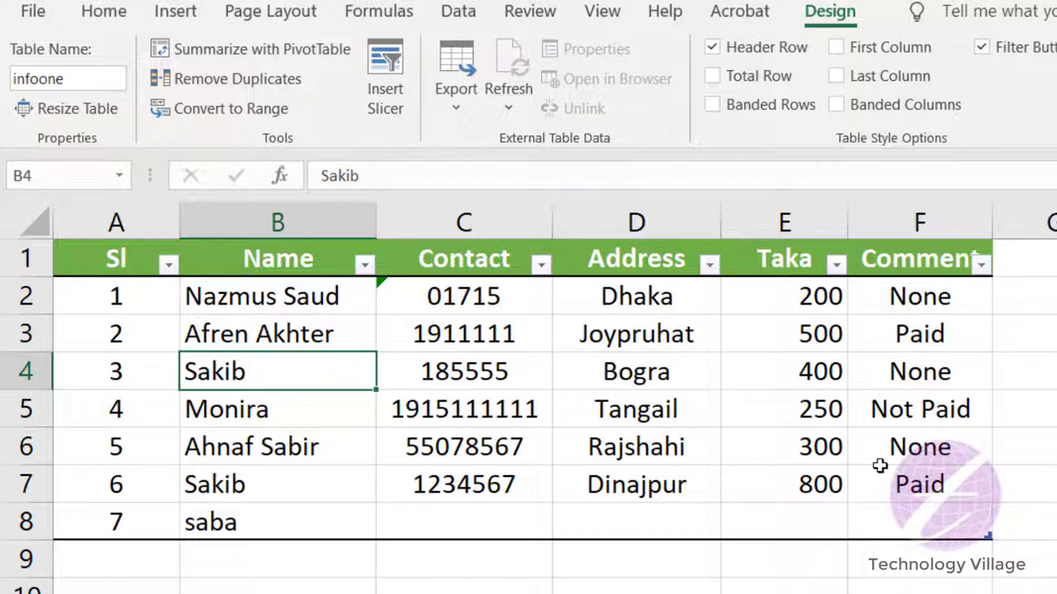
click(712, 106)
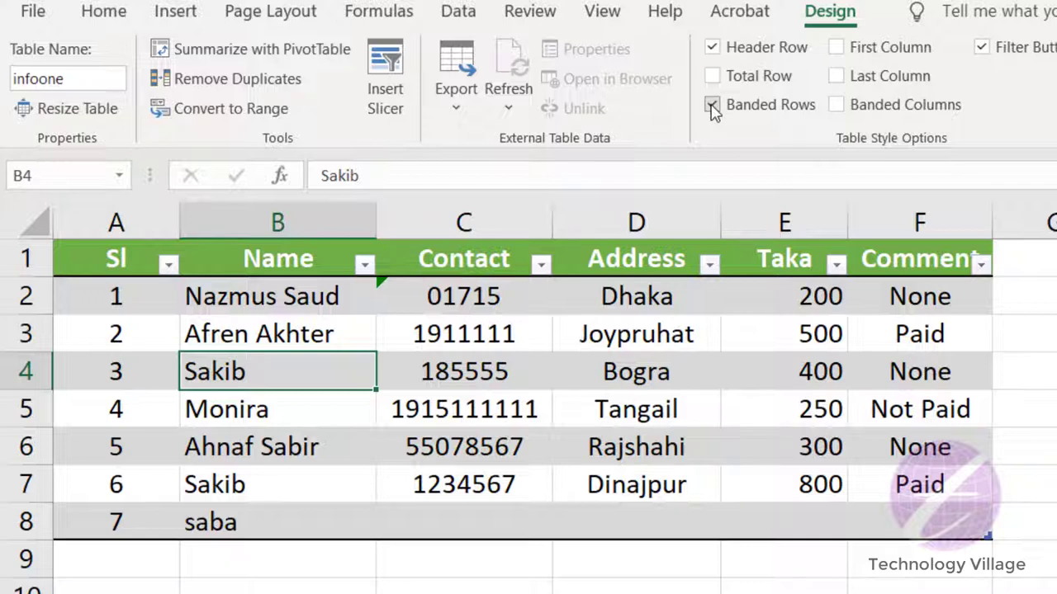
click(712, 106)
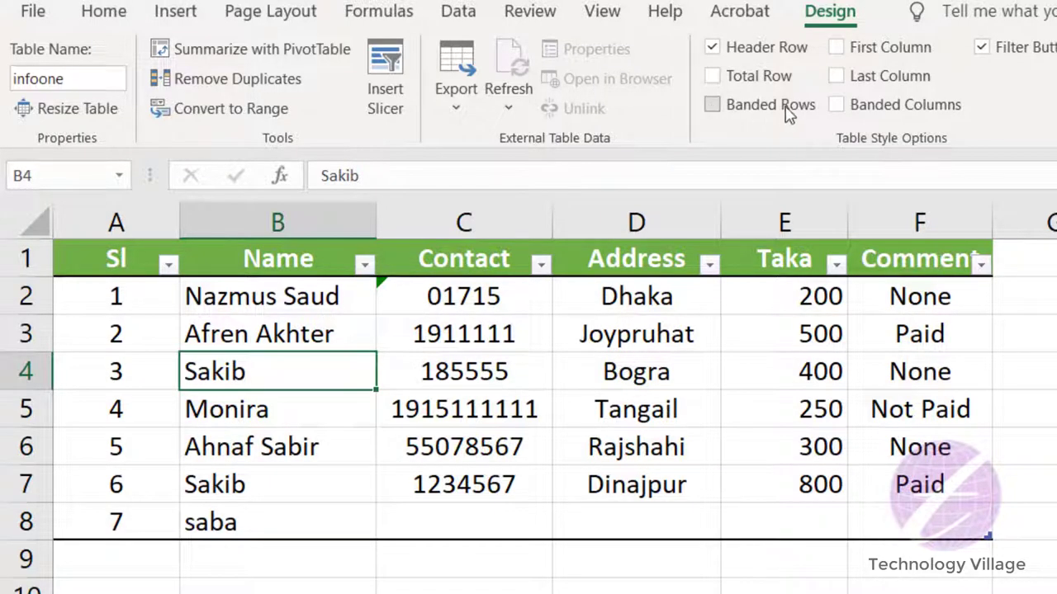
Try banded columns, first column and last column formatting on the table in turn, switching each off again
click(837, 105)
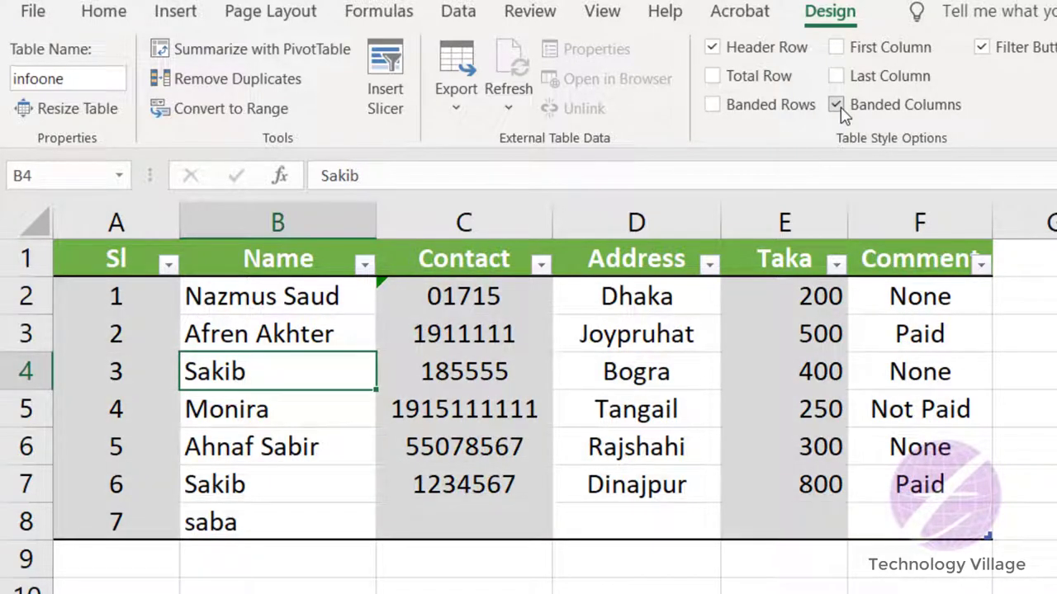
click(836, 106)
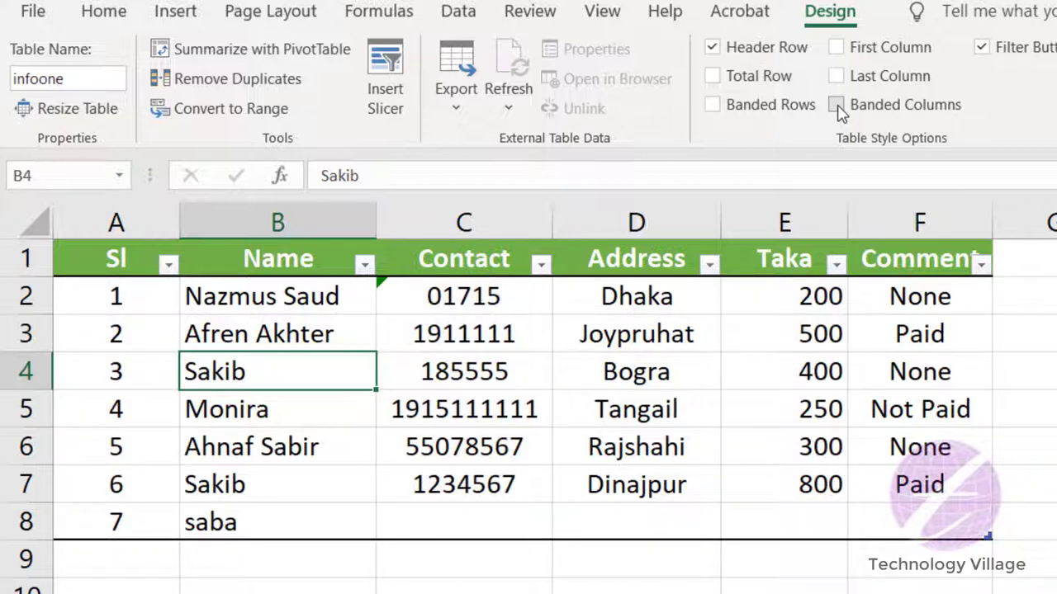
click(836, 48)
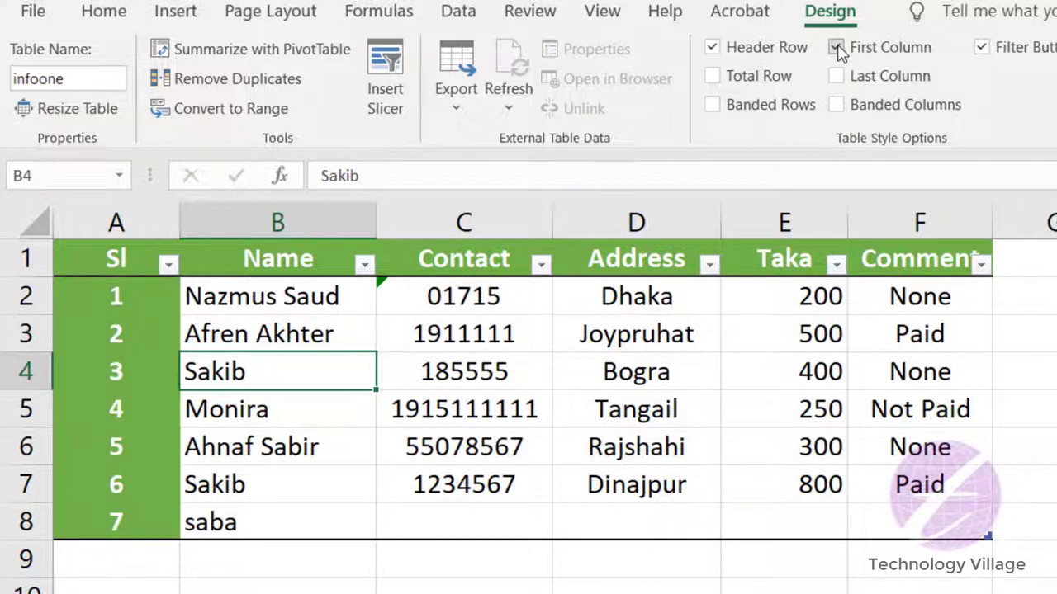
click(836, 48)
click(836, 76)
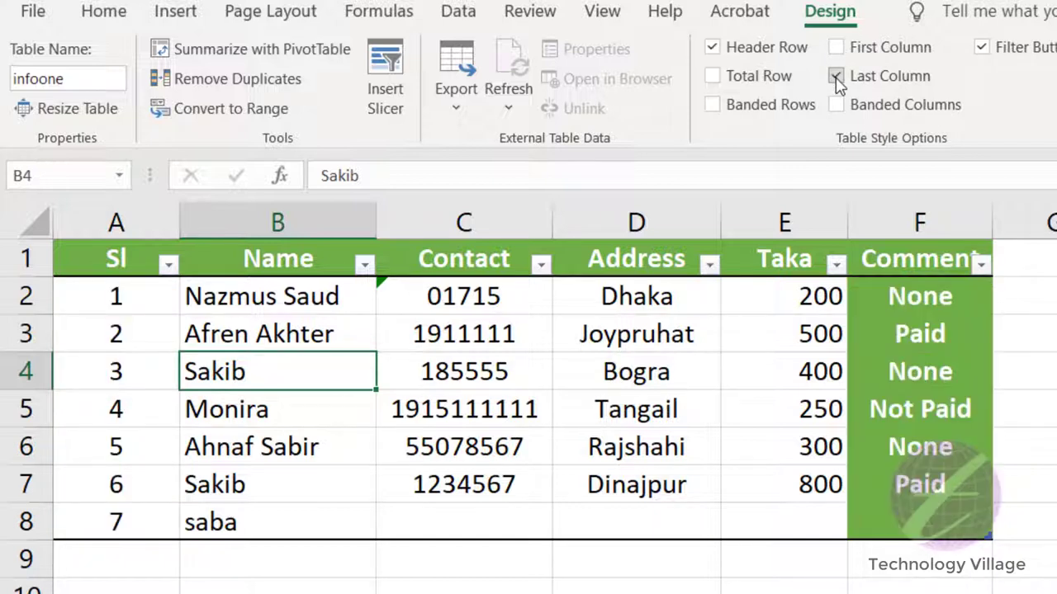
click(836, 76)
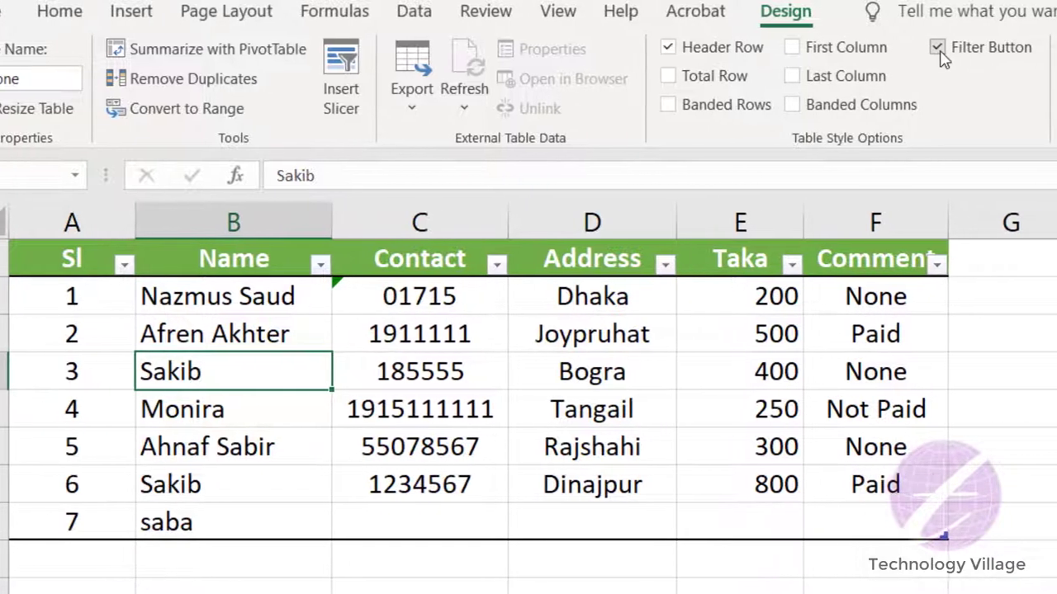
Hide the filter buttons in the table's header row and show them again
click(927, 49)
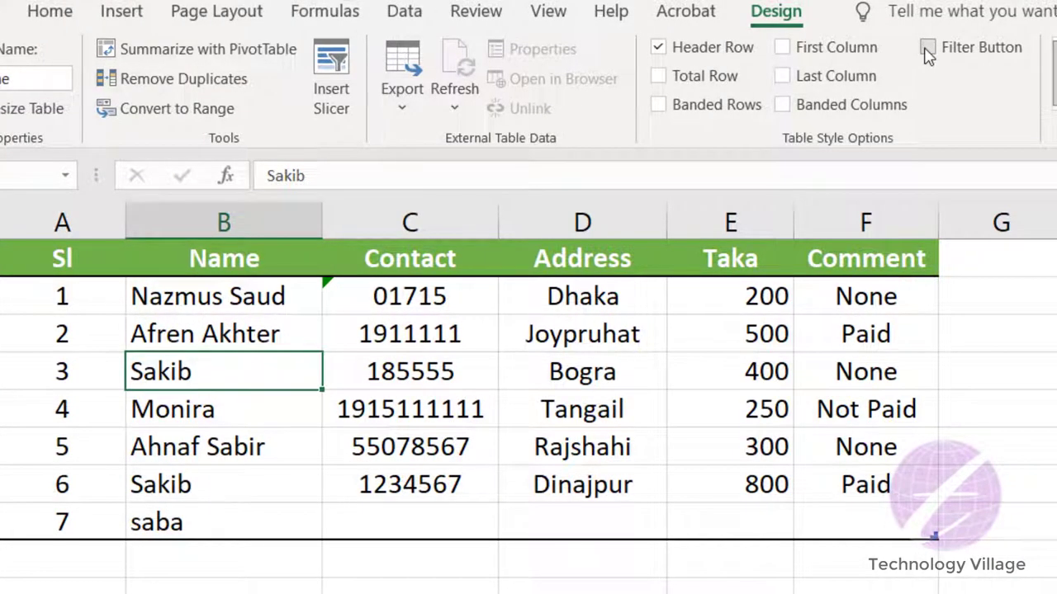
click(927, 48)
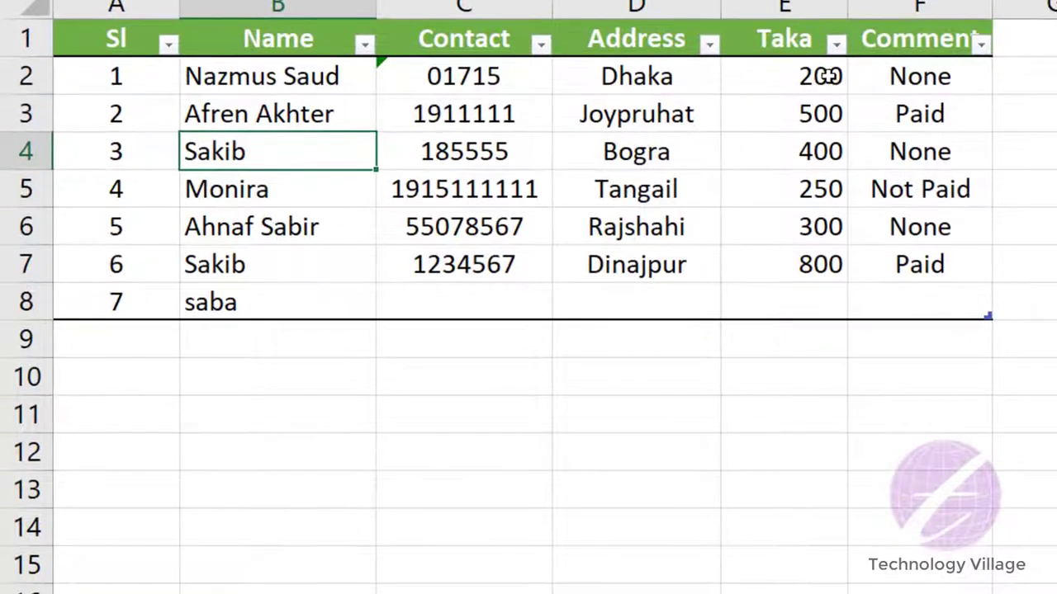
Sort the table by the Name column from A to Z
click(364, 43)
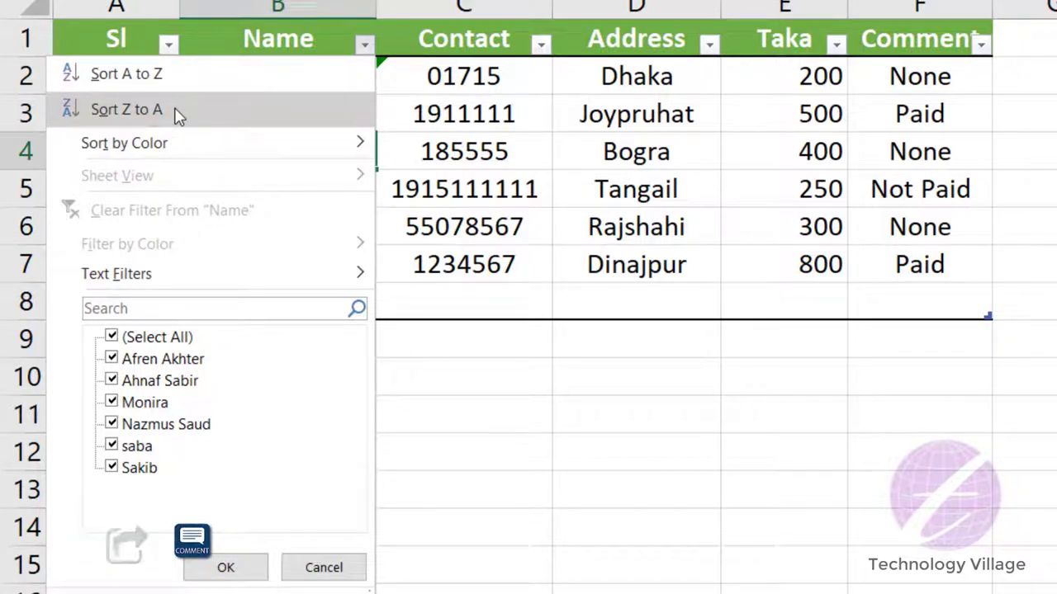
click(518, 122)
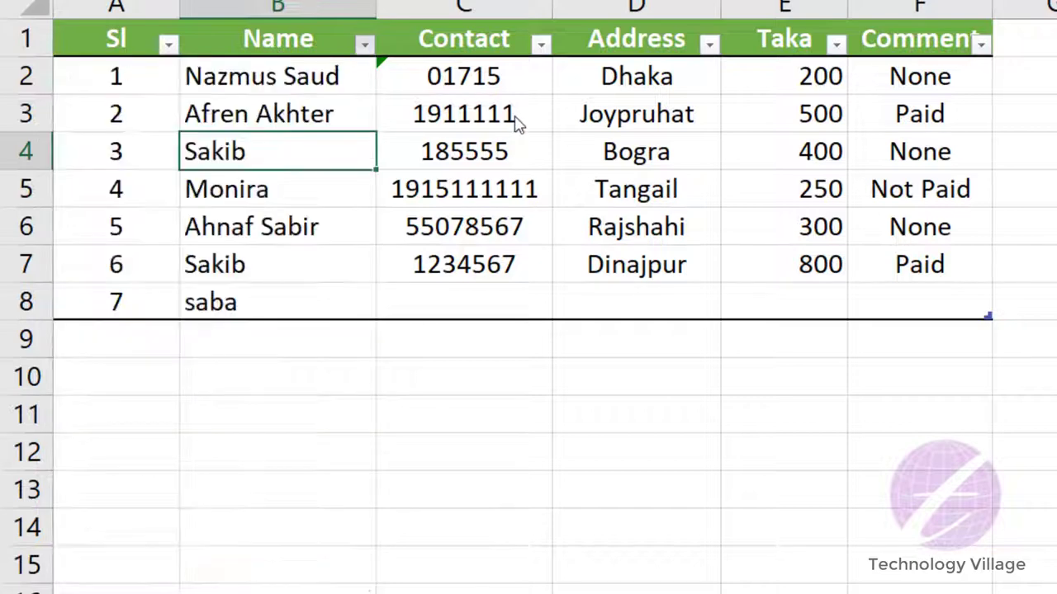
click(364, 45)
click(124, 76)
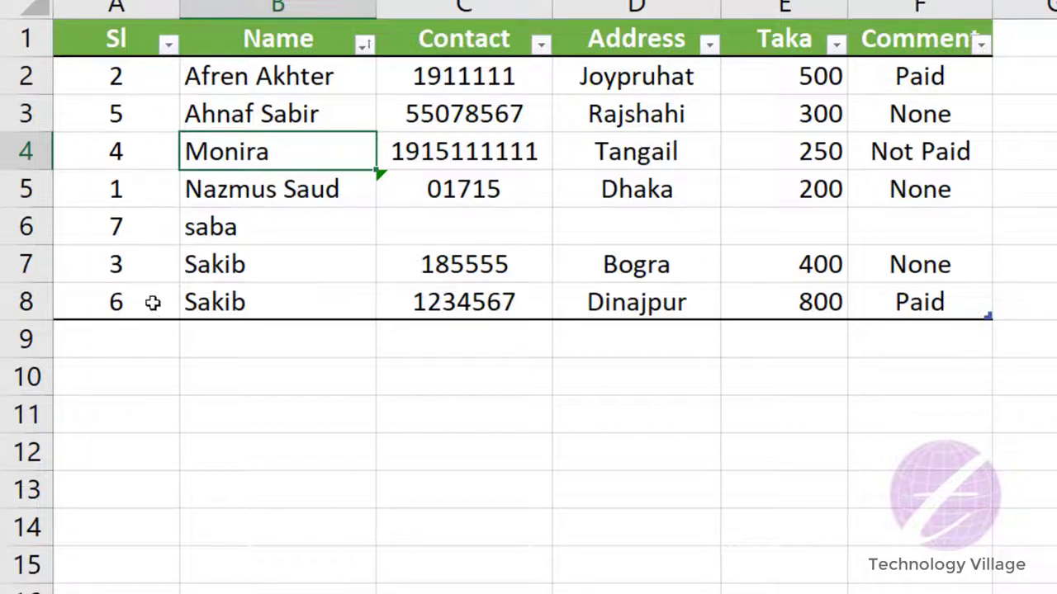
Sort the table by the Sl column from smallest to largest, and convert the whole table A1:F8 to a normal range
click(167, 43)
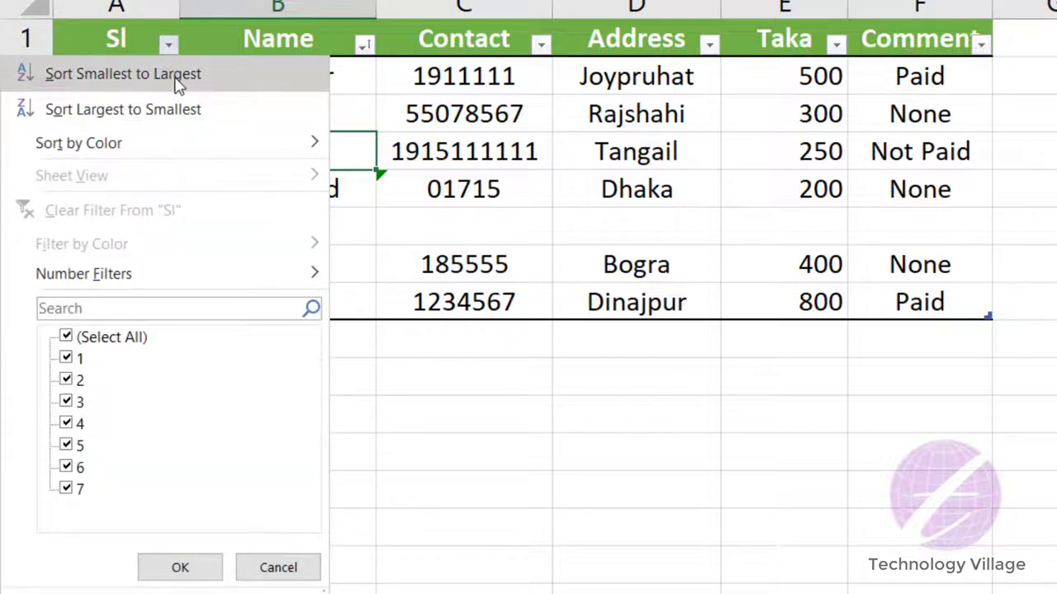
click(177, 81)
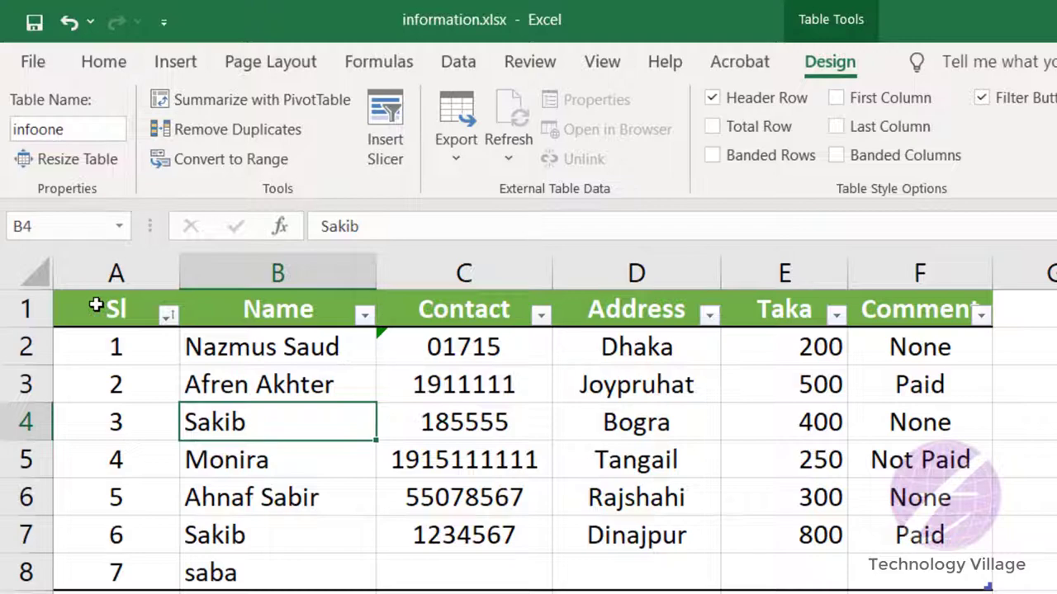
drag(96, 306, 913, 573)
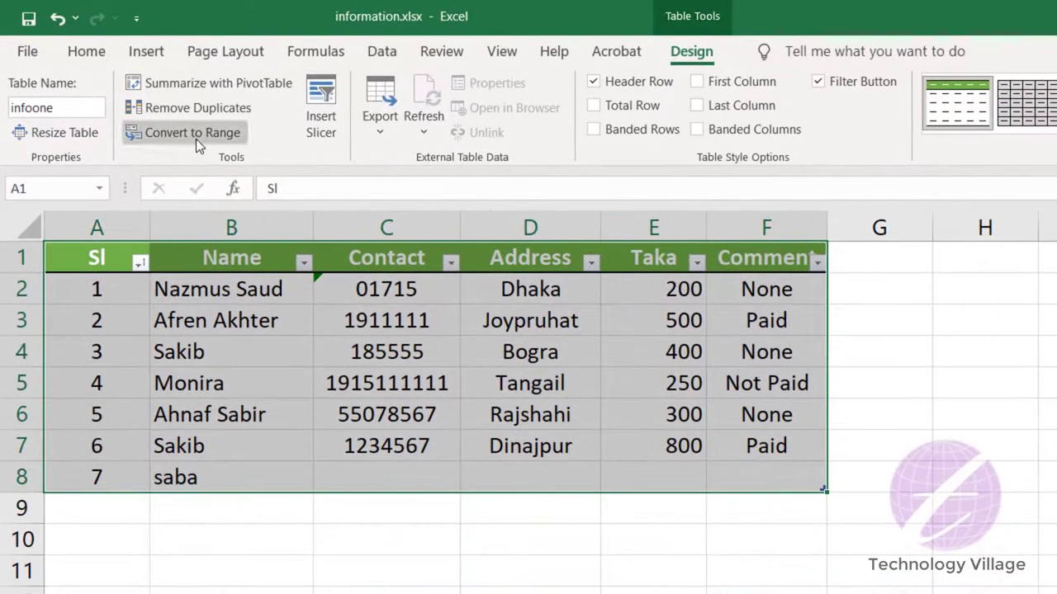
click(234, 159)
click(761, 512)
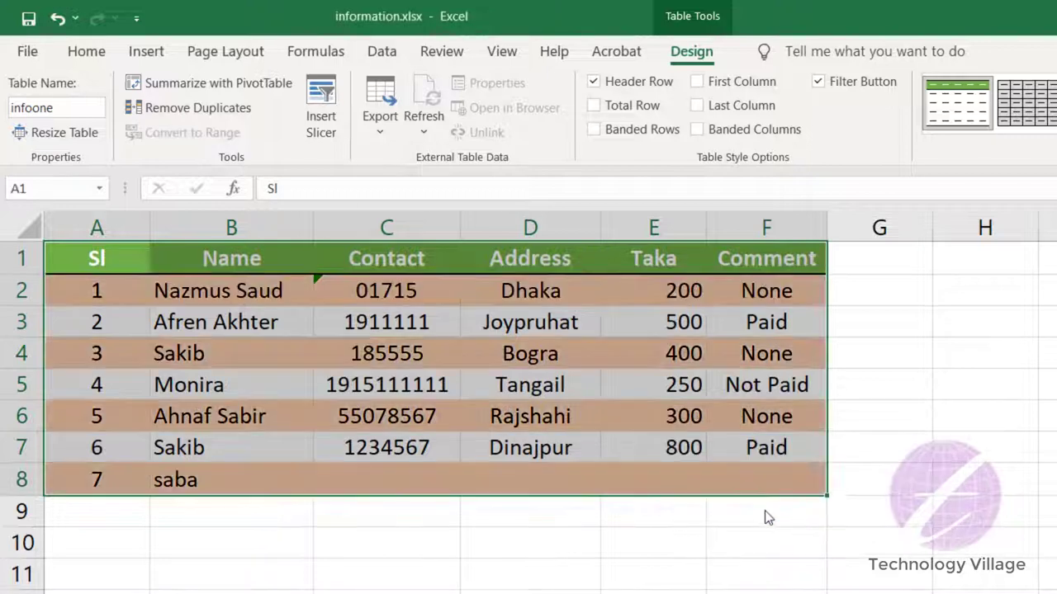
click(200, 299)
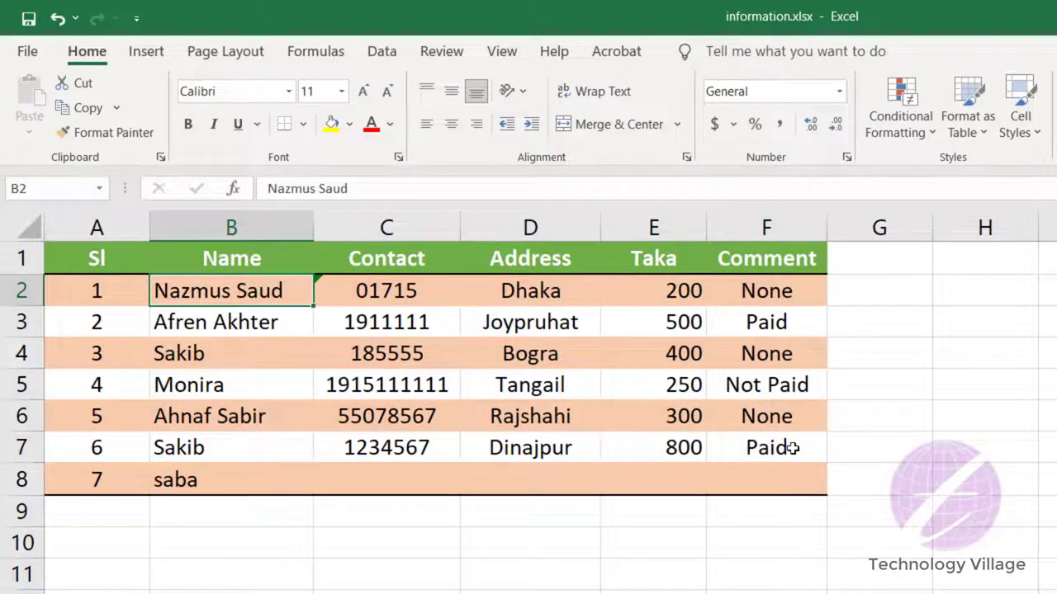
click(198, 351)
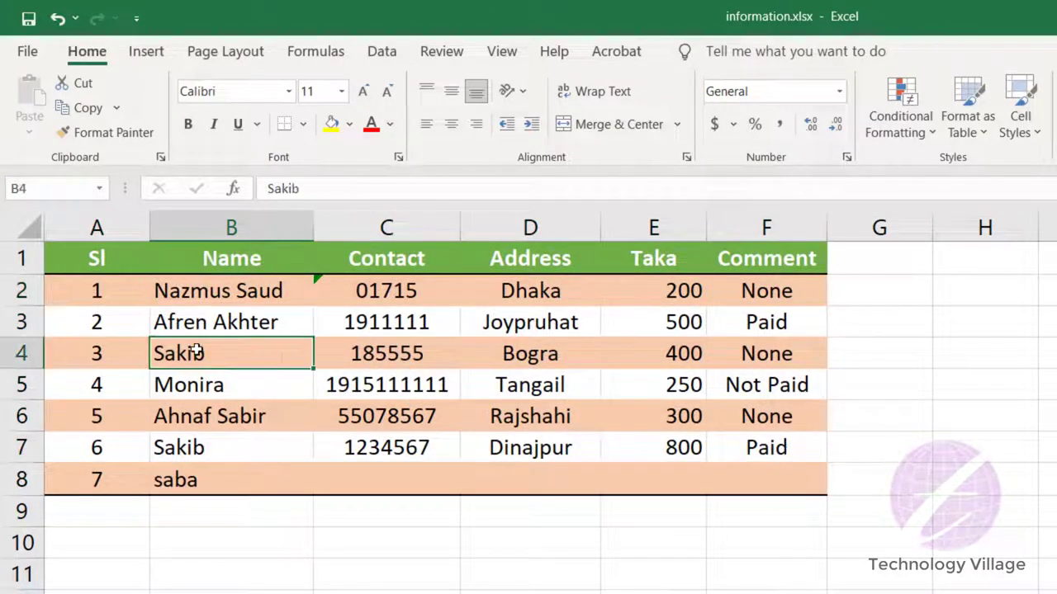
Remove the fill colour from the header and data cells A1:F8 by applying No Fill
drag(89, 254, 746, 492)
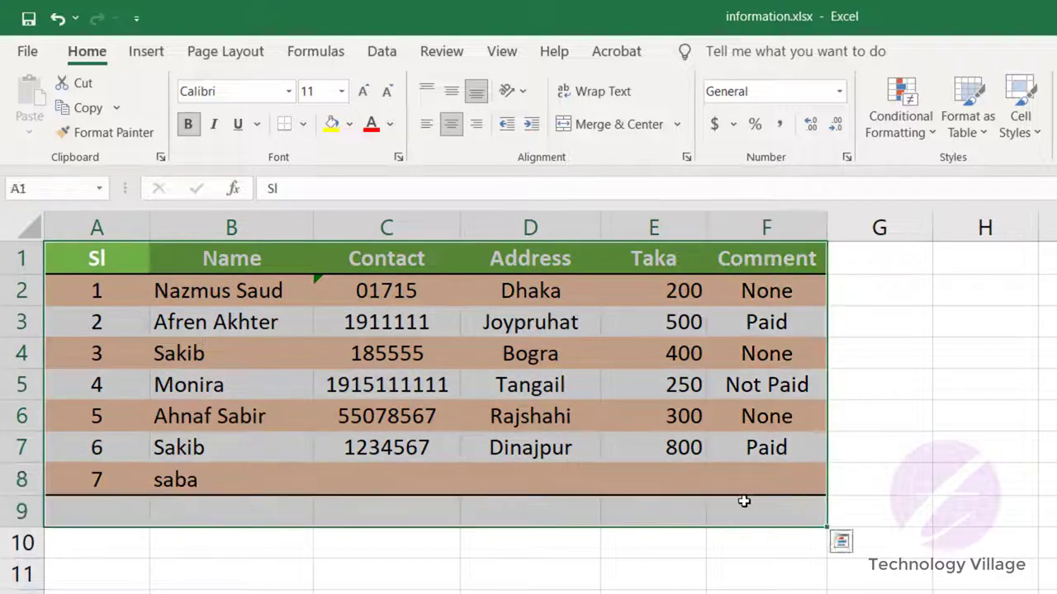
click(745, 505)
drag(80, 256, 798, 474)
click(349, 124)
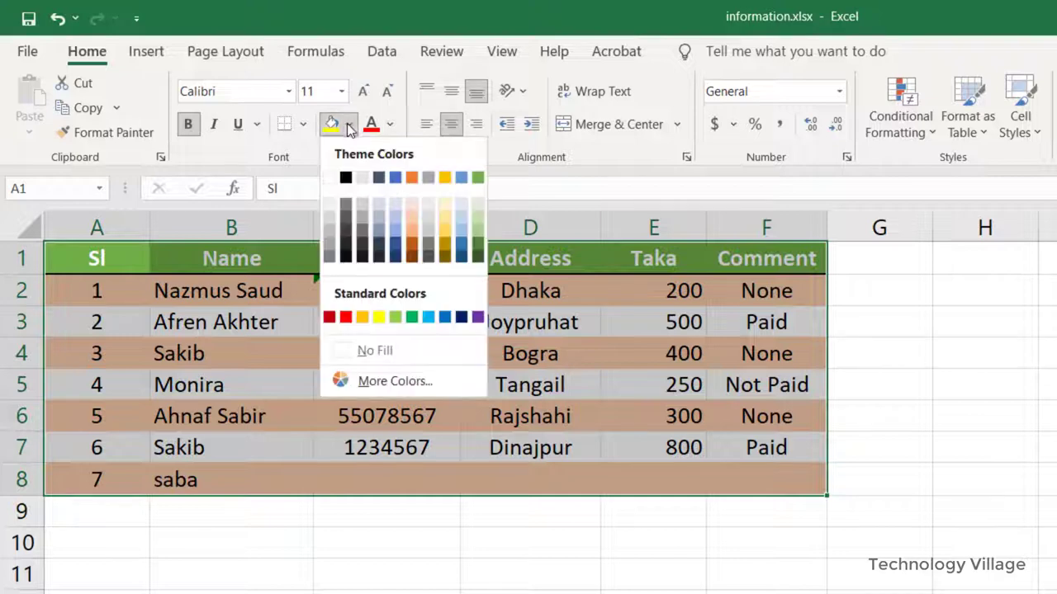
click(389, 357)
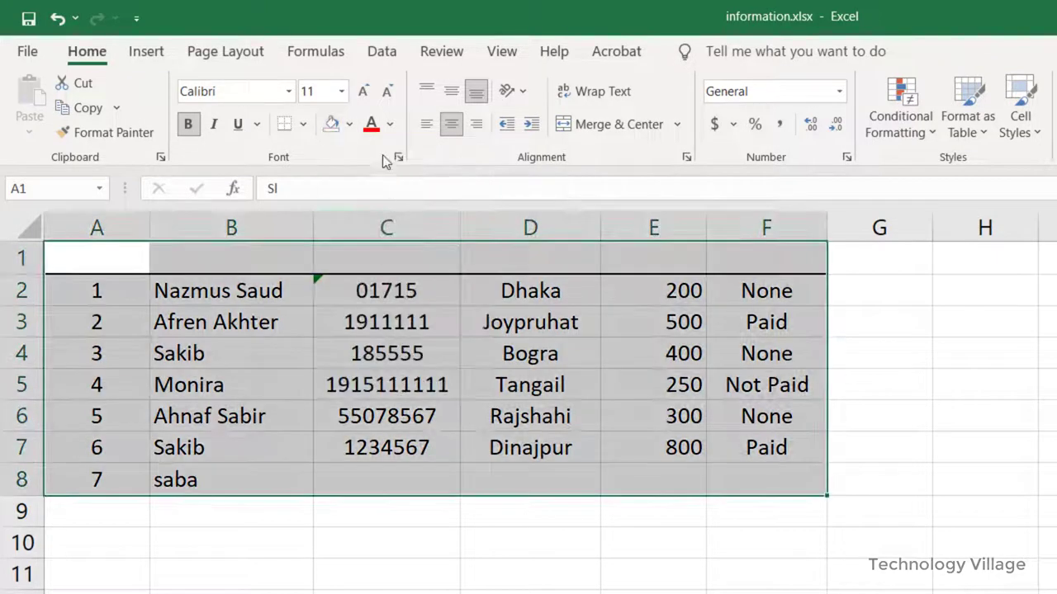
Clear all borders from the range A1:F8 with the No Border option
click(302, 125)
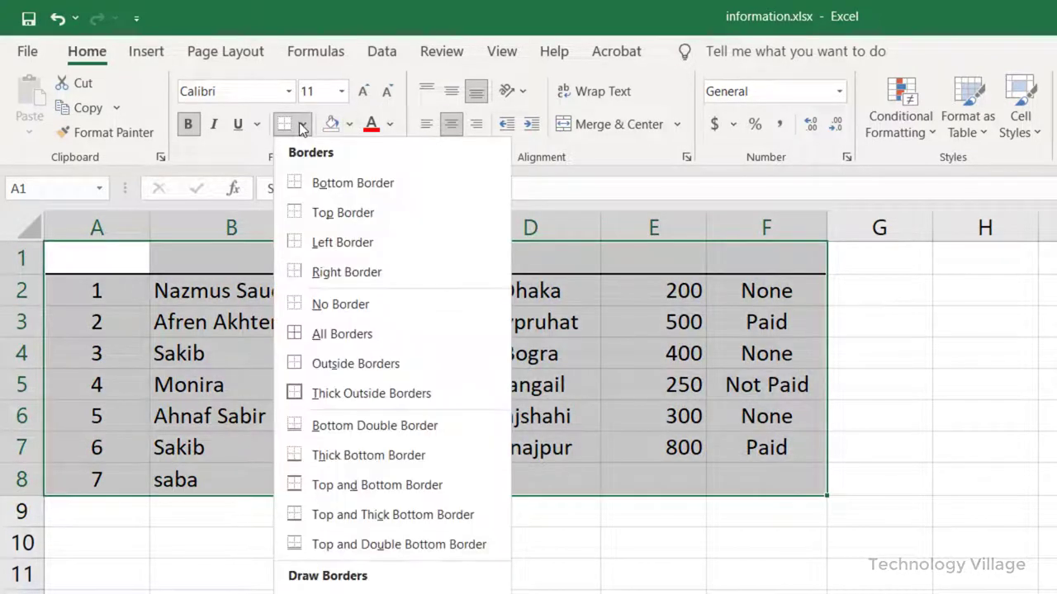
click(340, 304)
click(243, 351)
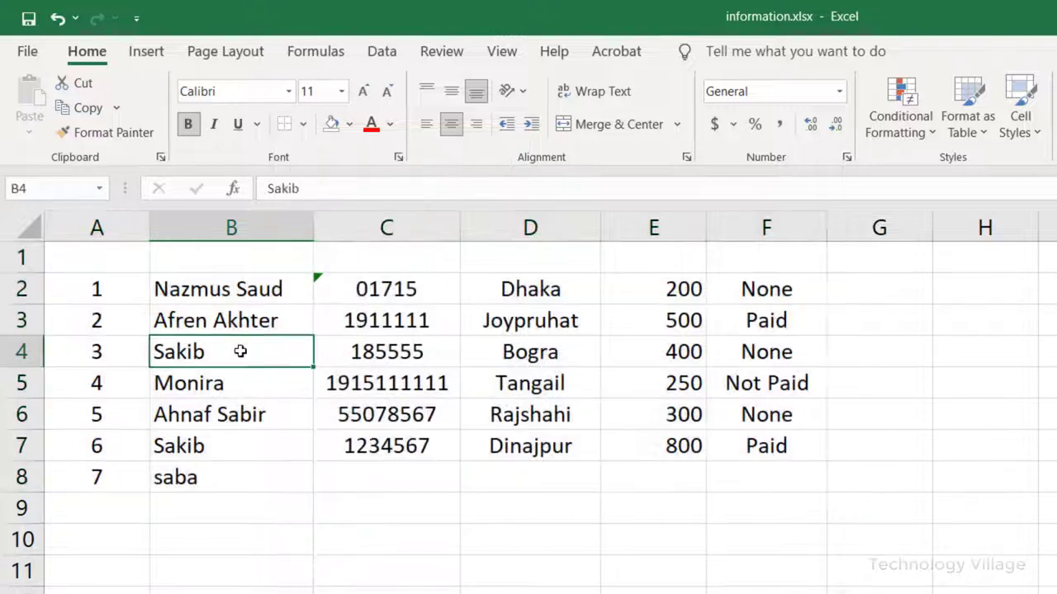